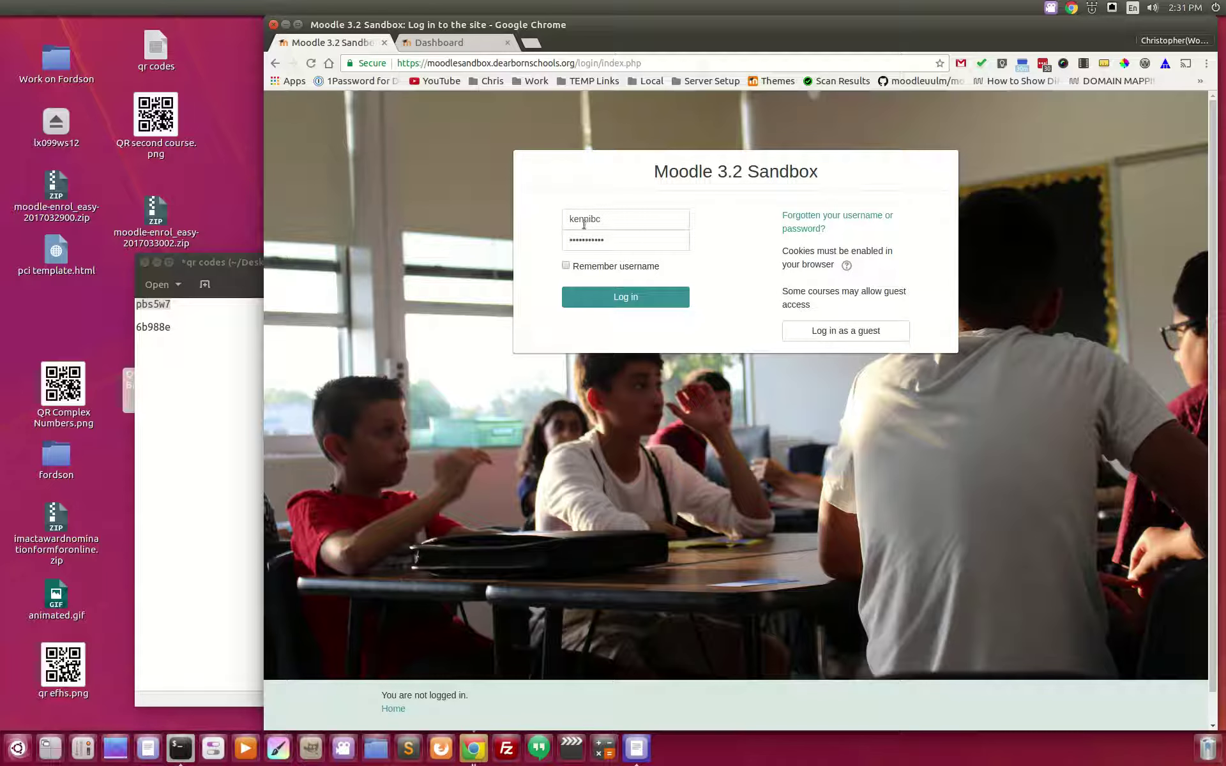
Log in to the Moodle 3.2 Sandbox, look over the front page, and focus the empty Enroll Code field
left_click(649, 309)
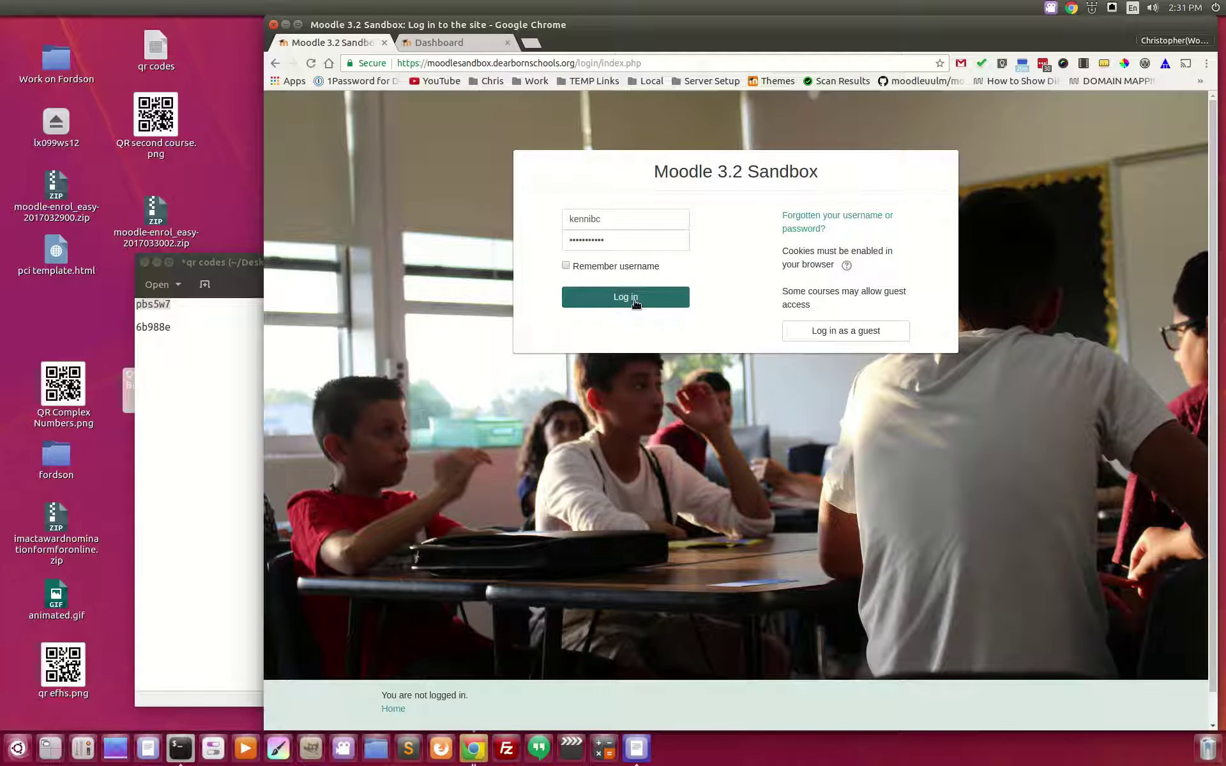
left_click(636, 303)
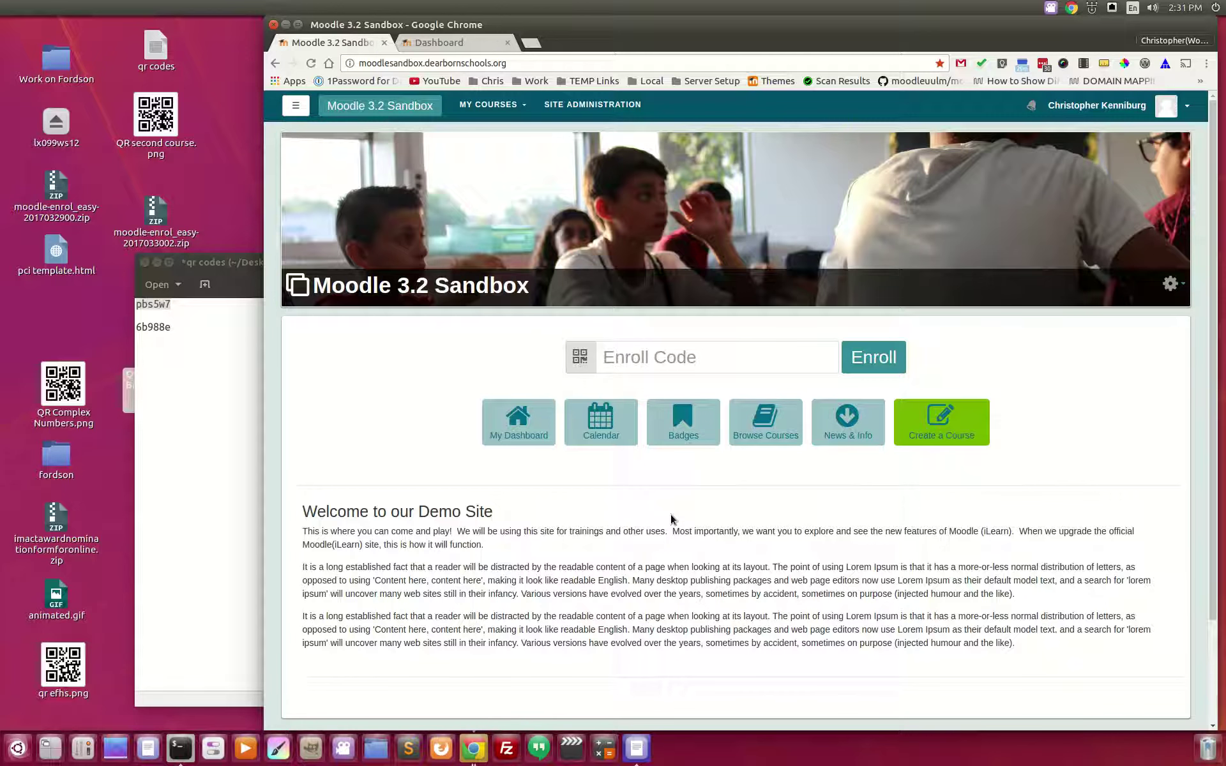
scroll(670, 518, "down", 1)
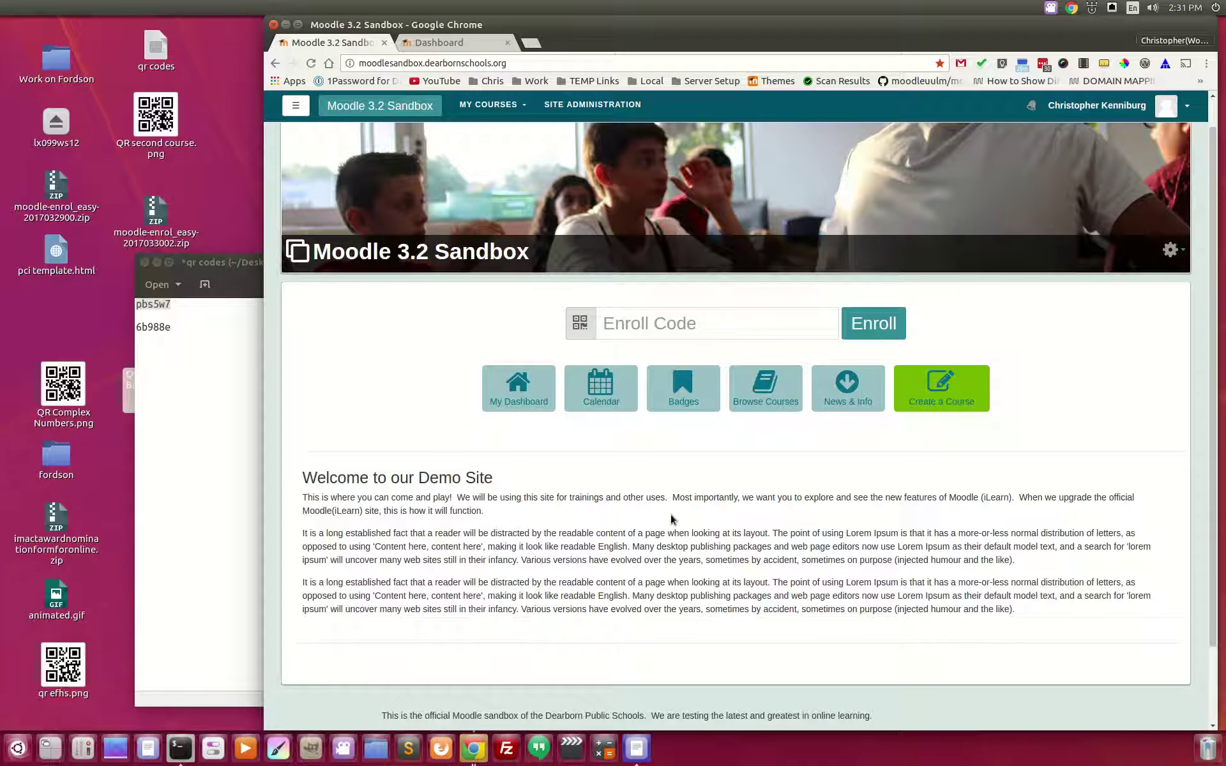
scroll(671, 519, "down", 3)
scroll(672, 515, "up", 3)
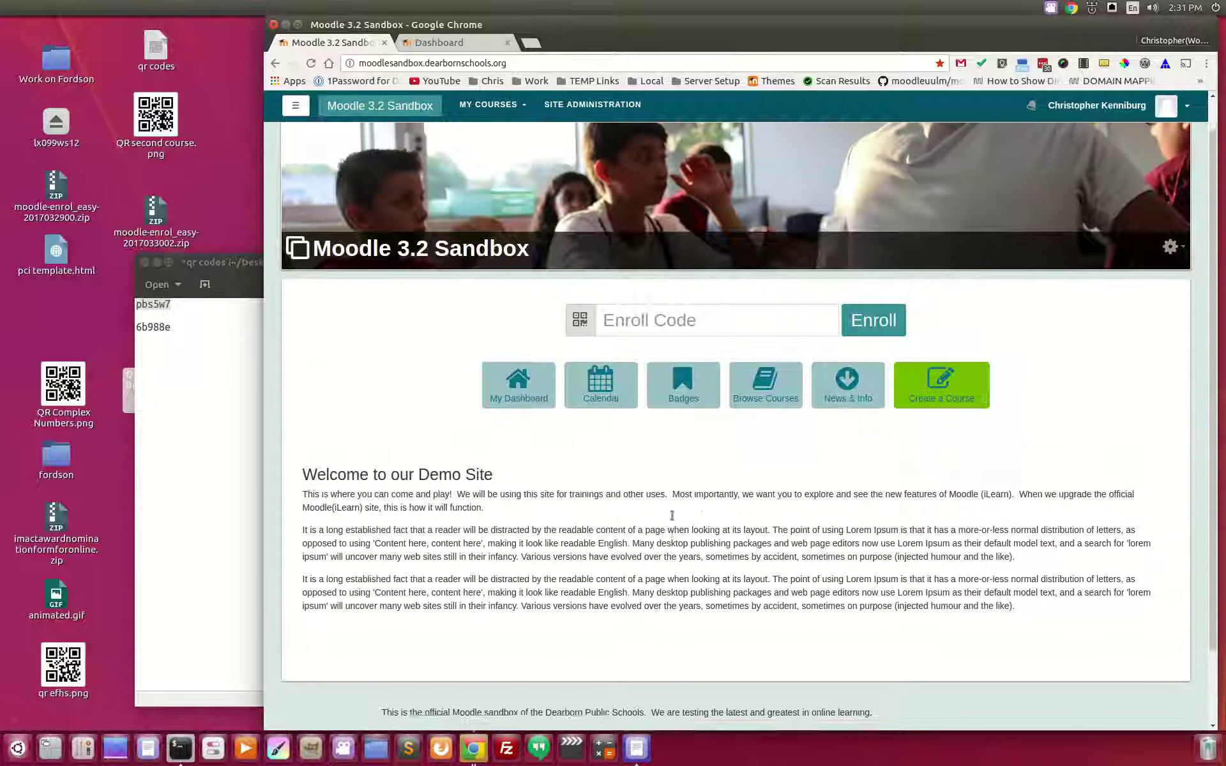
scroll(671, 515, "up", 1)
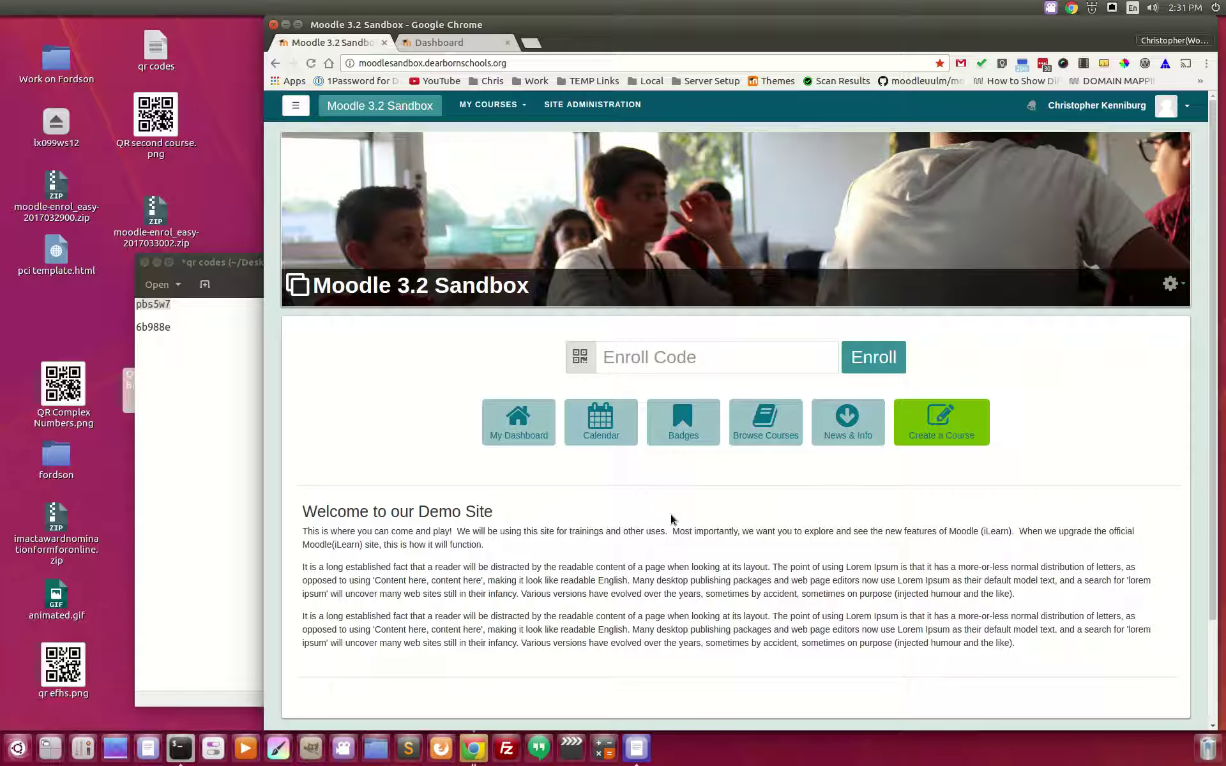
scroll(671, 519, "down", 4)
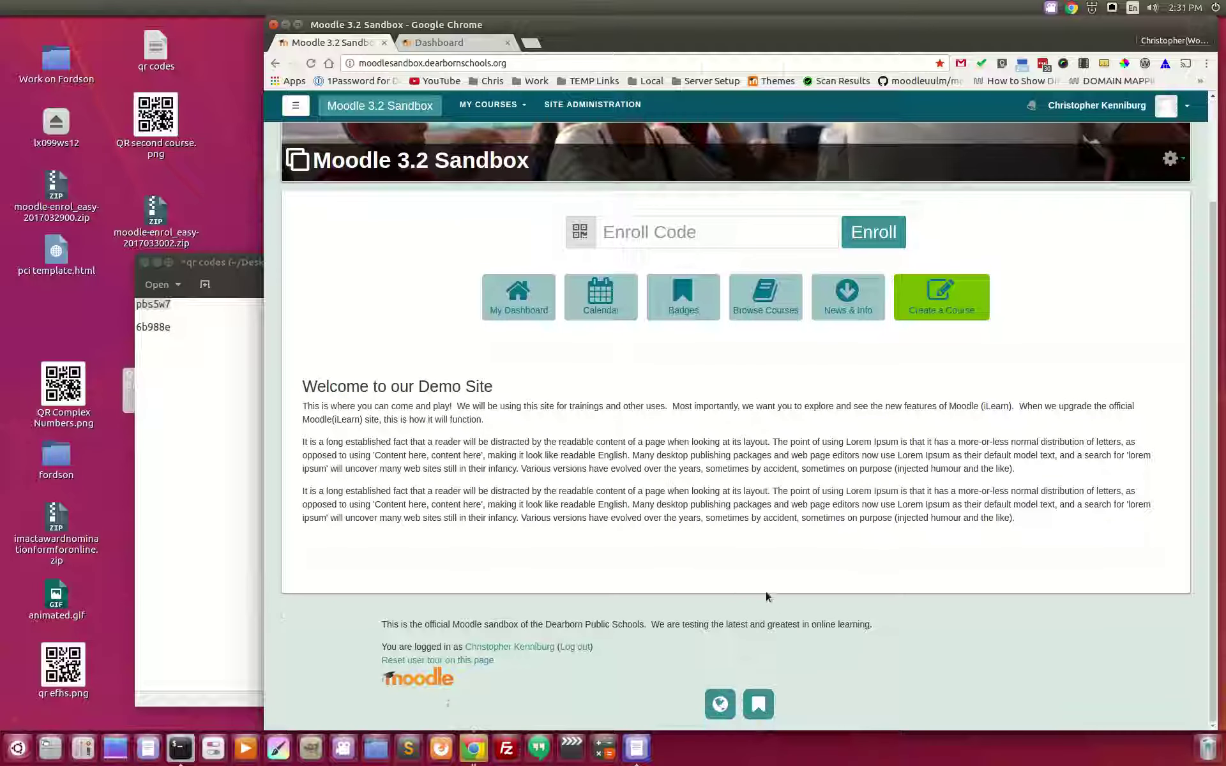
scroll(547, 490, "up", 4)
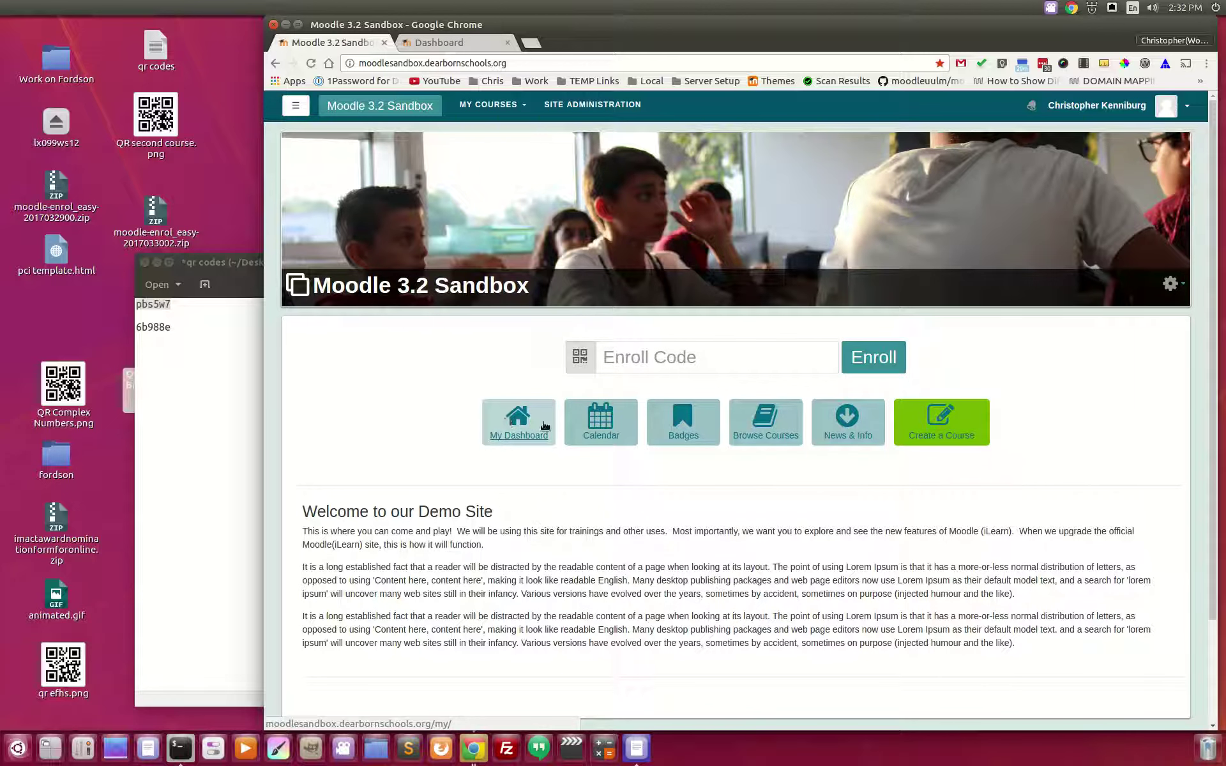
left_click(625, 359)
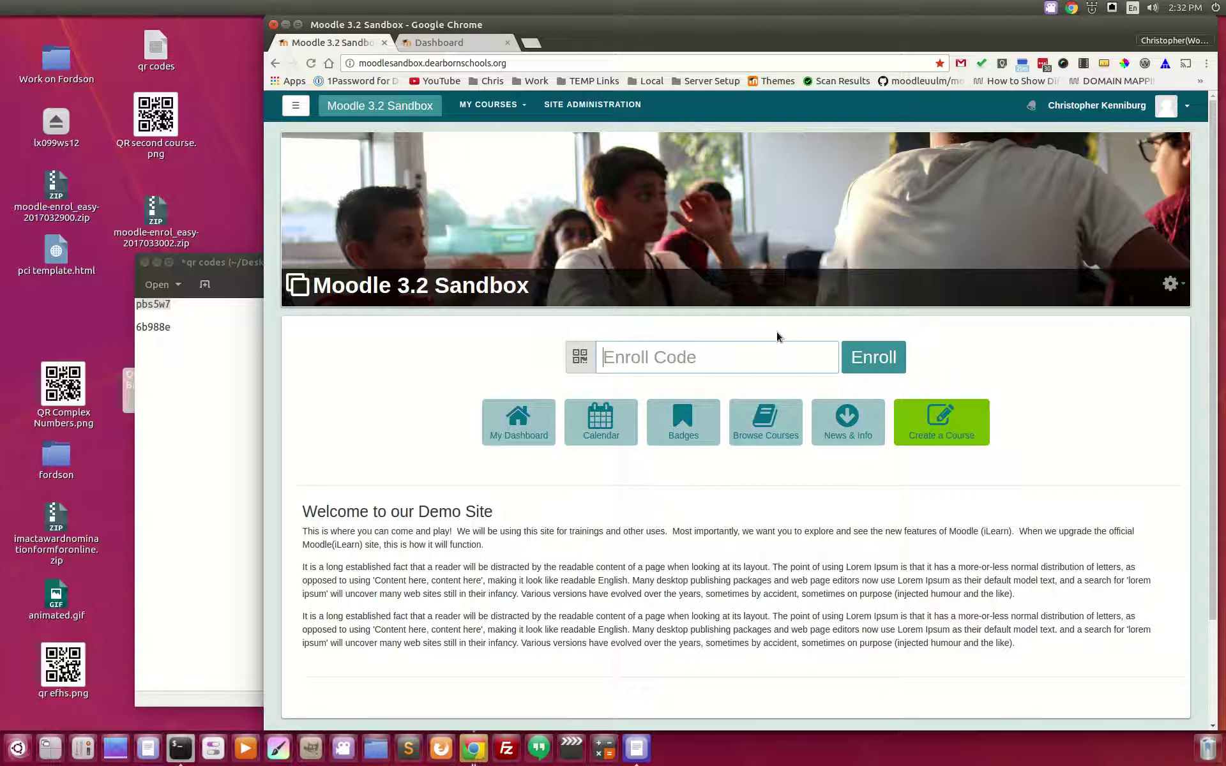
left_click(522, 422)
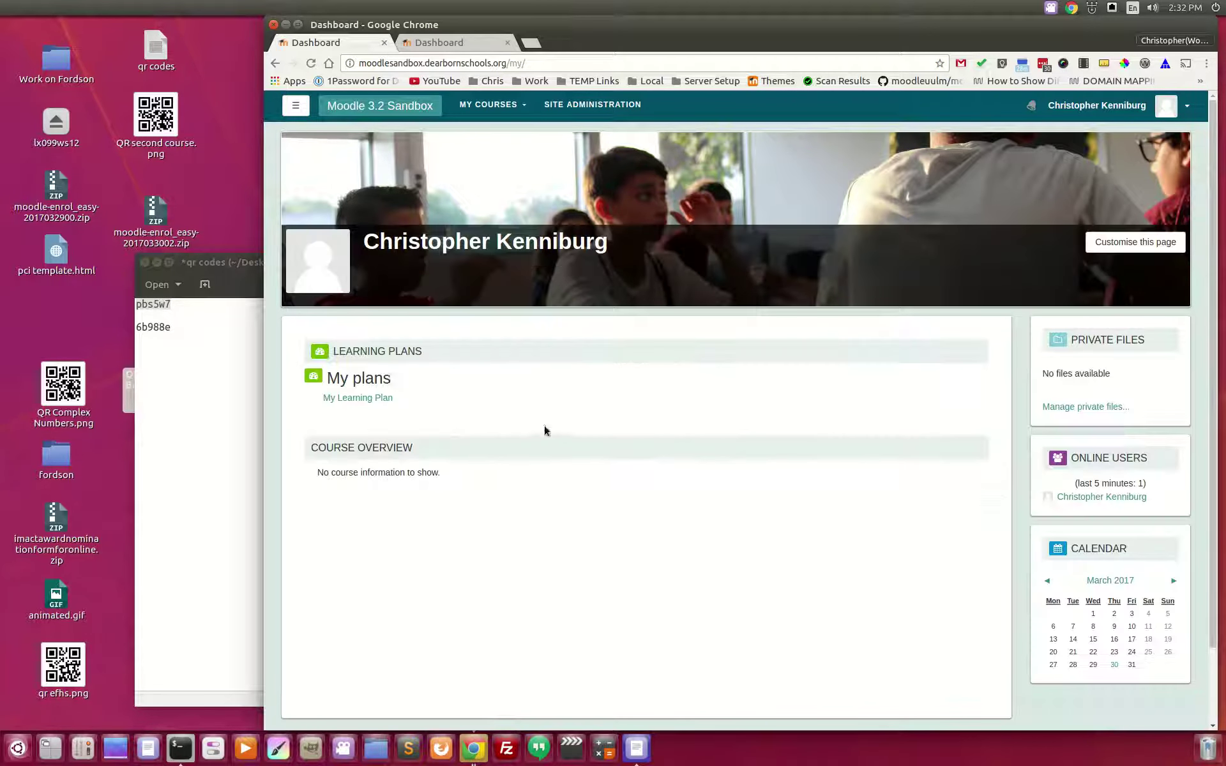
scroll(418, 559, "down", 1)
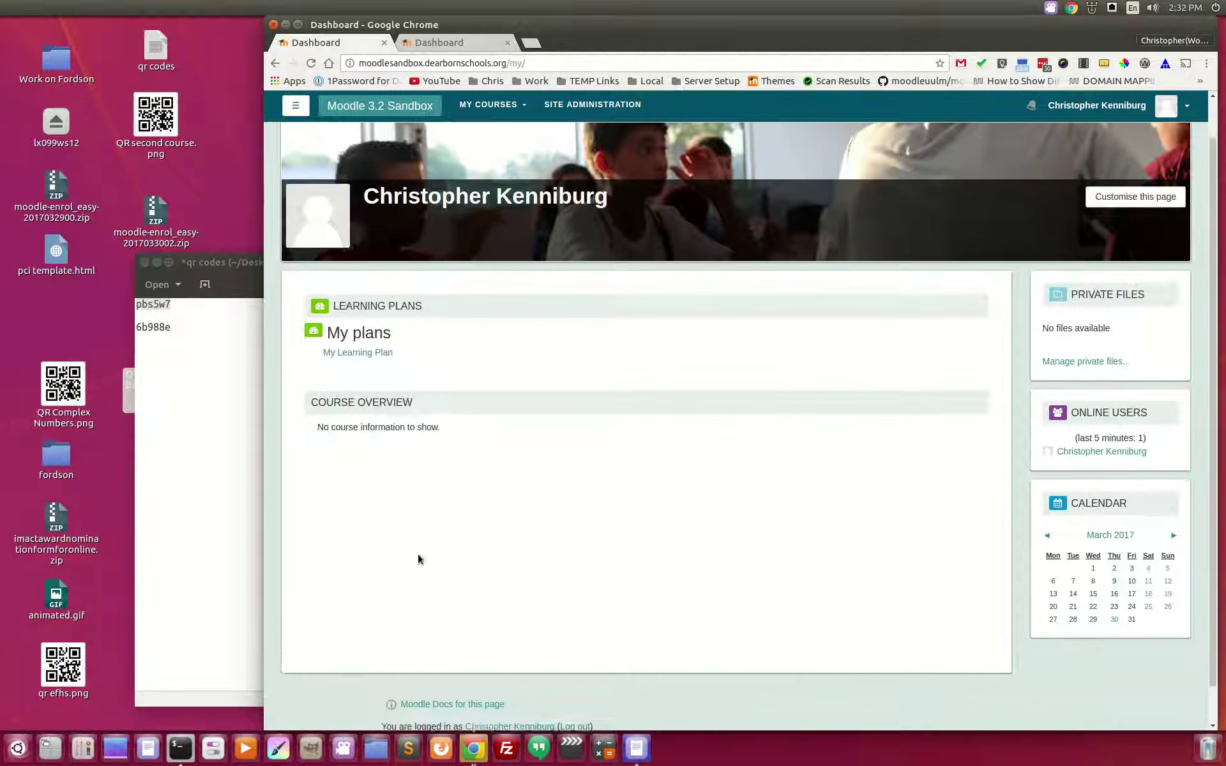
scroll(418, 559, "up", 1)
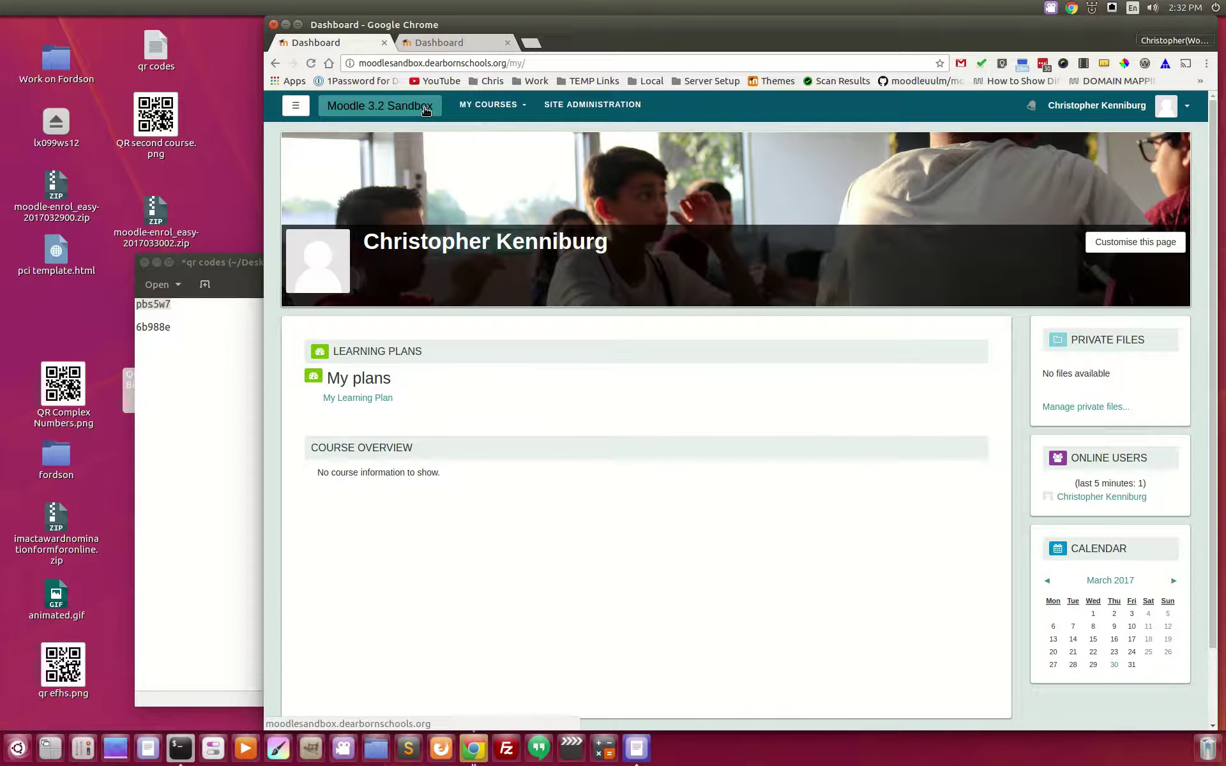
left_click(426, 111)
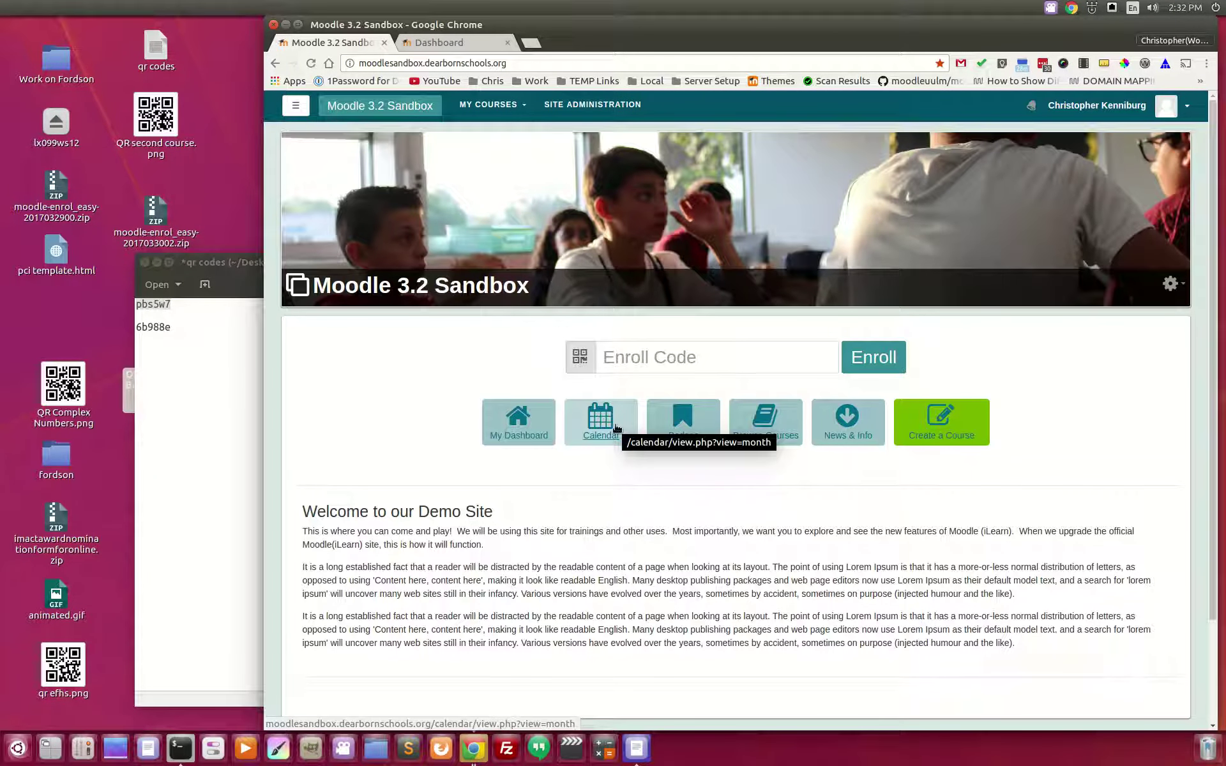
left_click(616, 428)
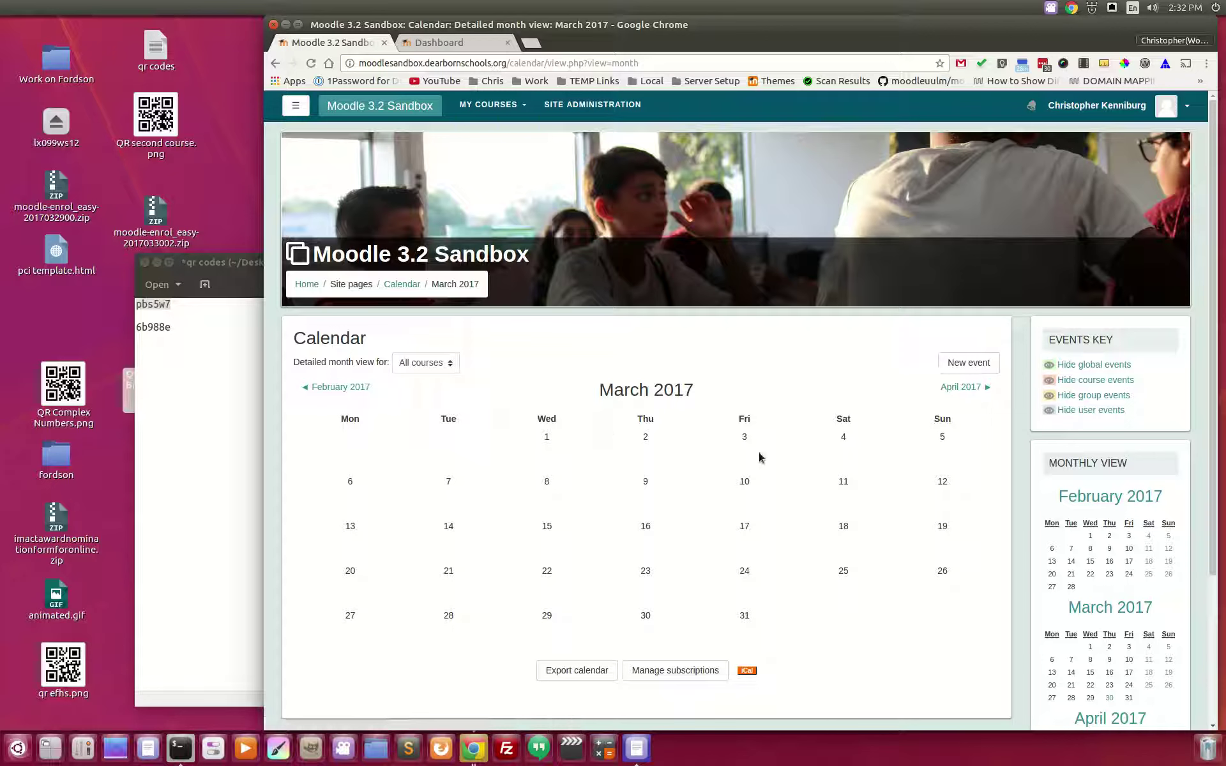
left_click(307, 284)
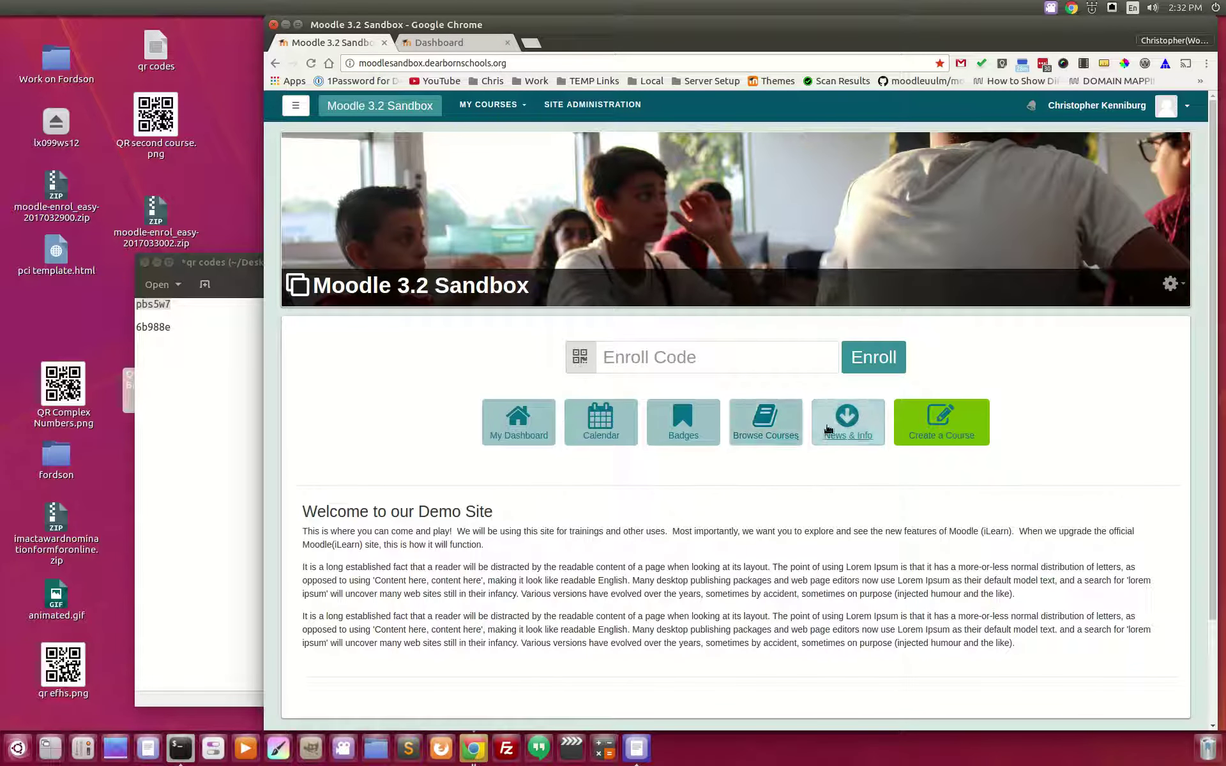
Browse the course categories and look through the Demonstration Courses category
left_click(768, 426)
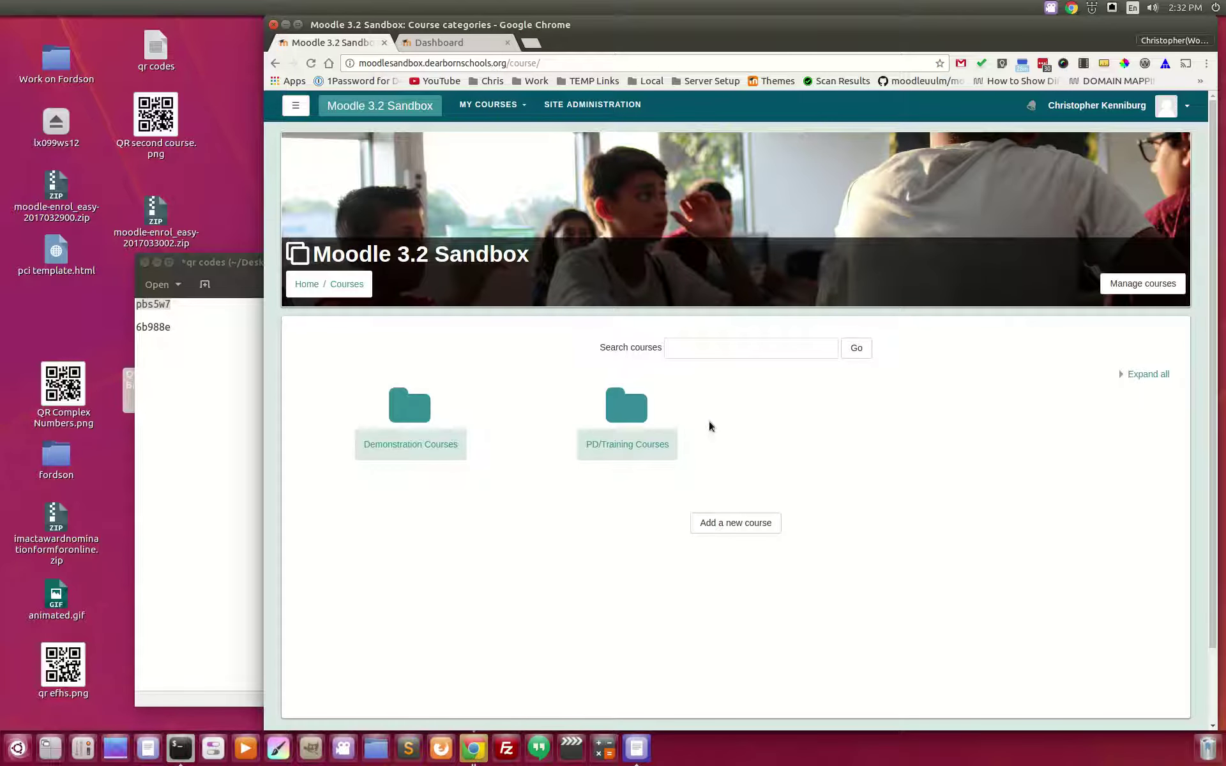
left_click(408, 413)
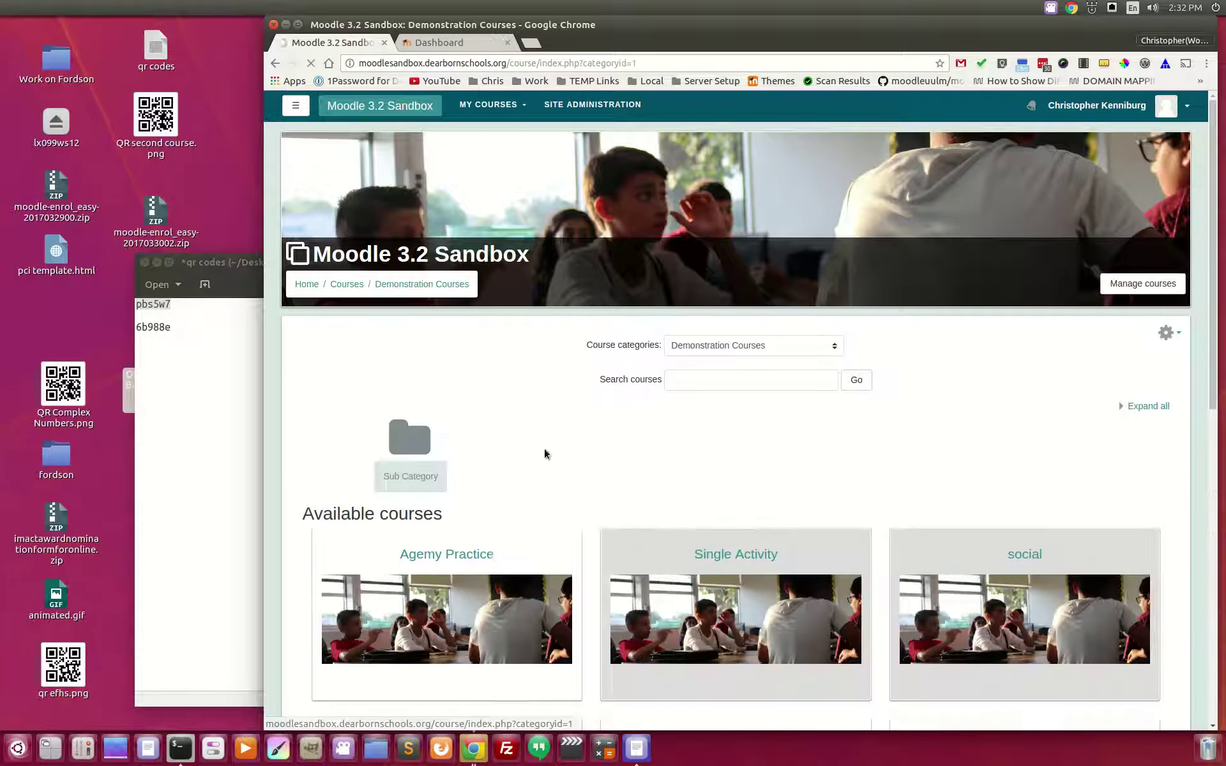
scroll(574, 472, "down", 5)
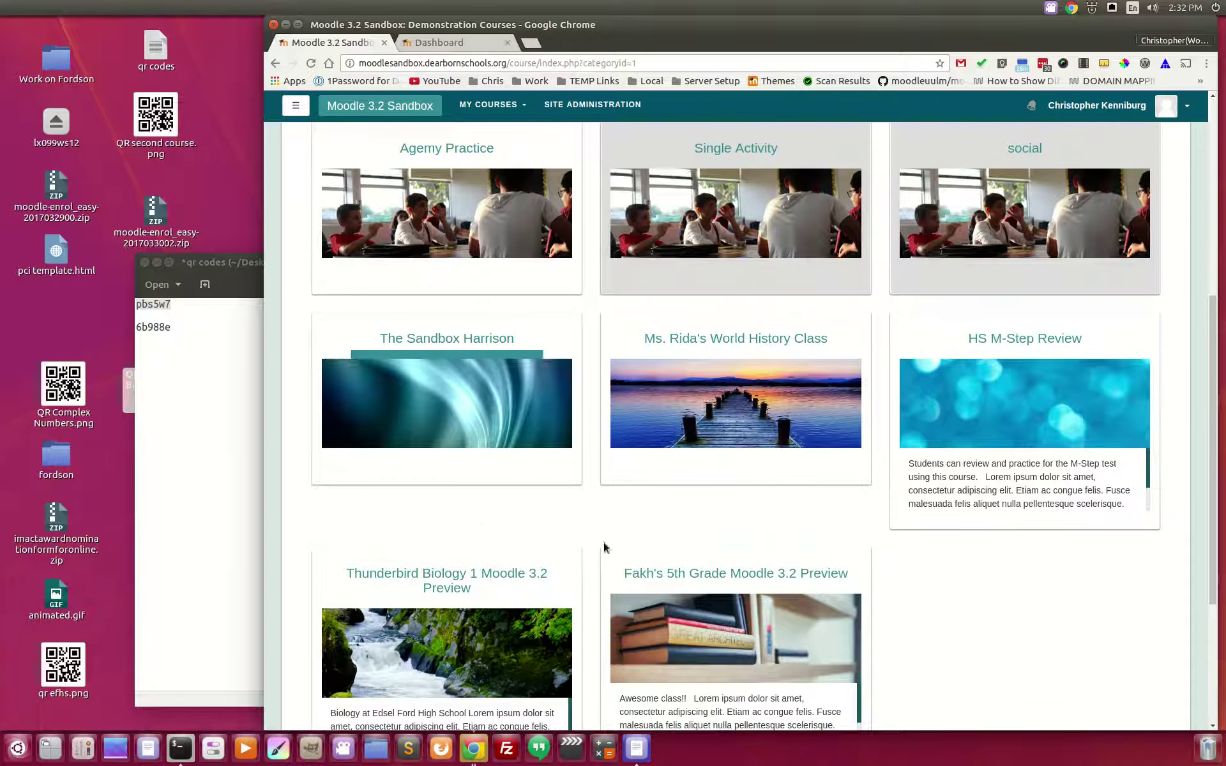
scroll(604, 547, "down", 3)
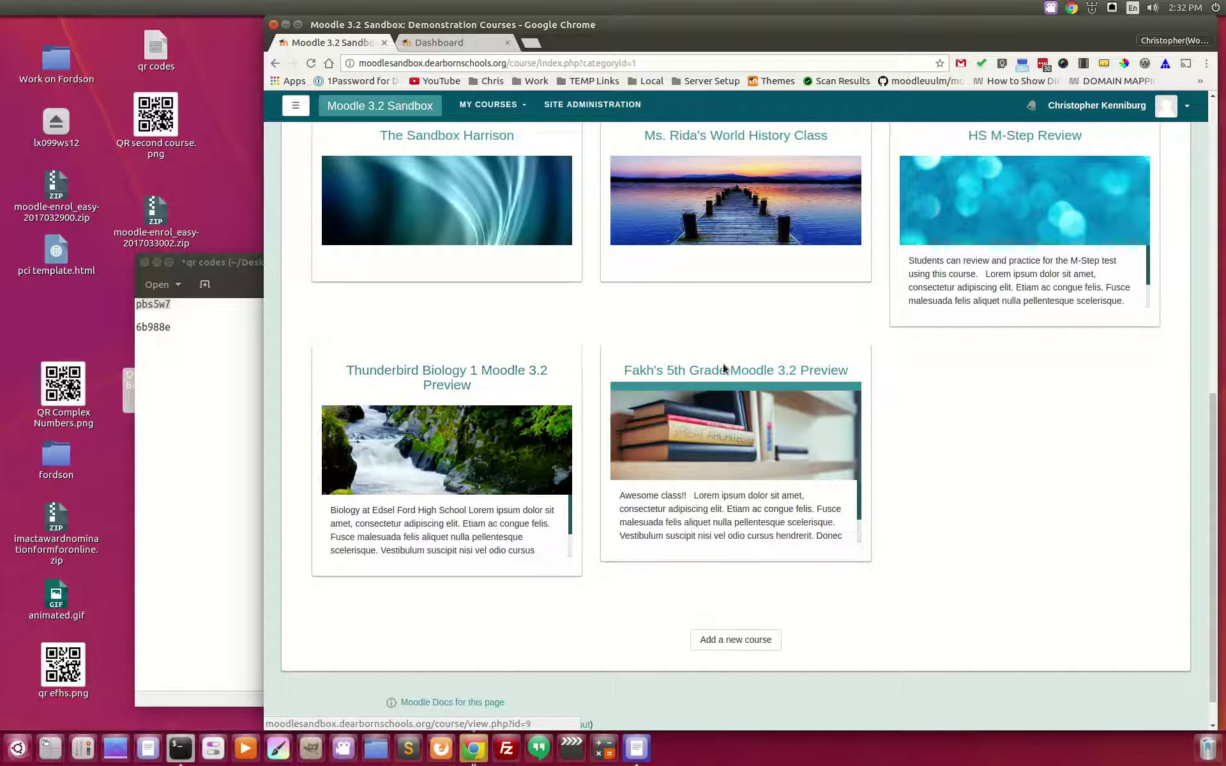
scroll(671, 376, "up", 5)
scroll(576, 388, "up", 4)
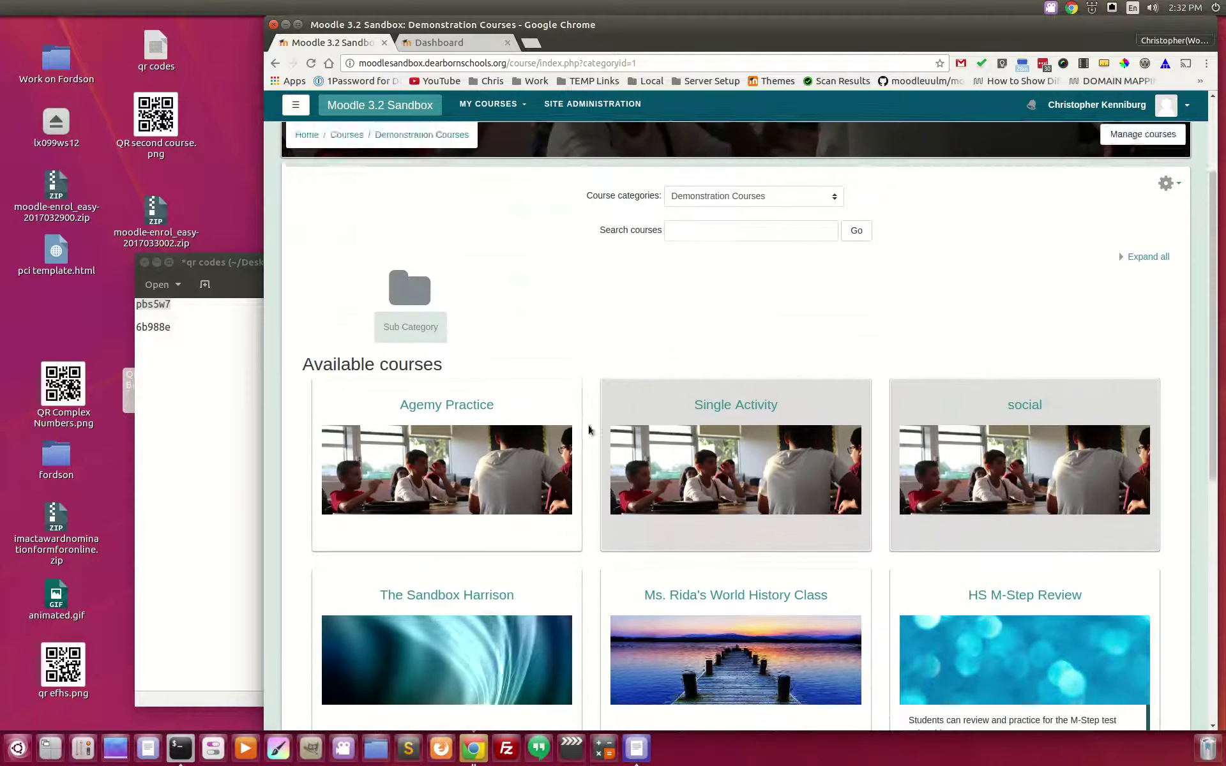
Search the courses for 'single', then return to the site home page
left_click(721, 381)
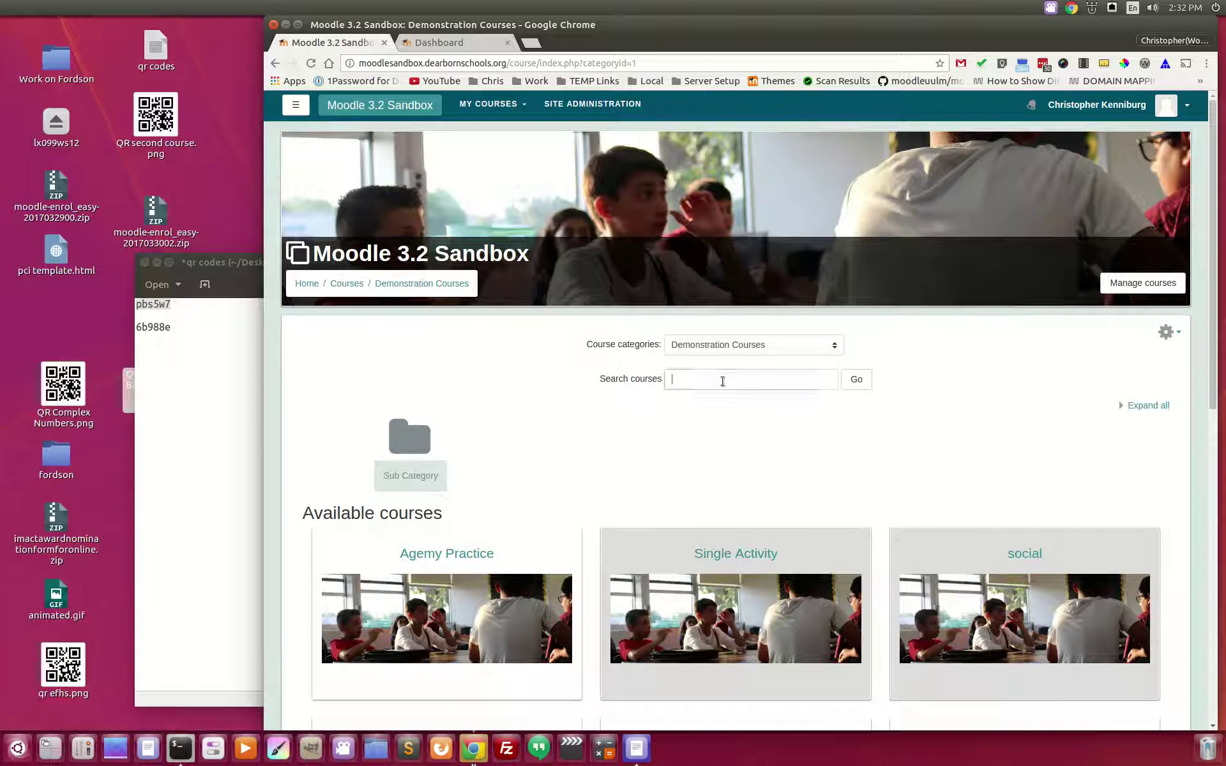
type("single")
key("Return")
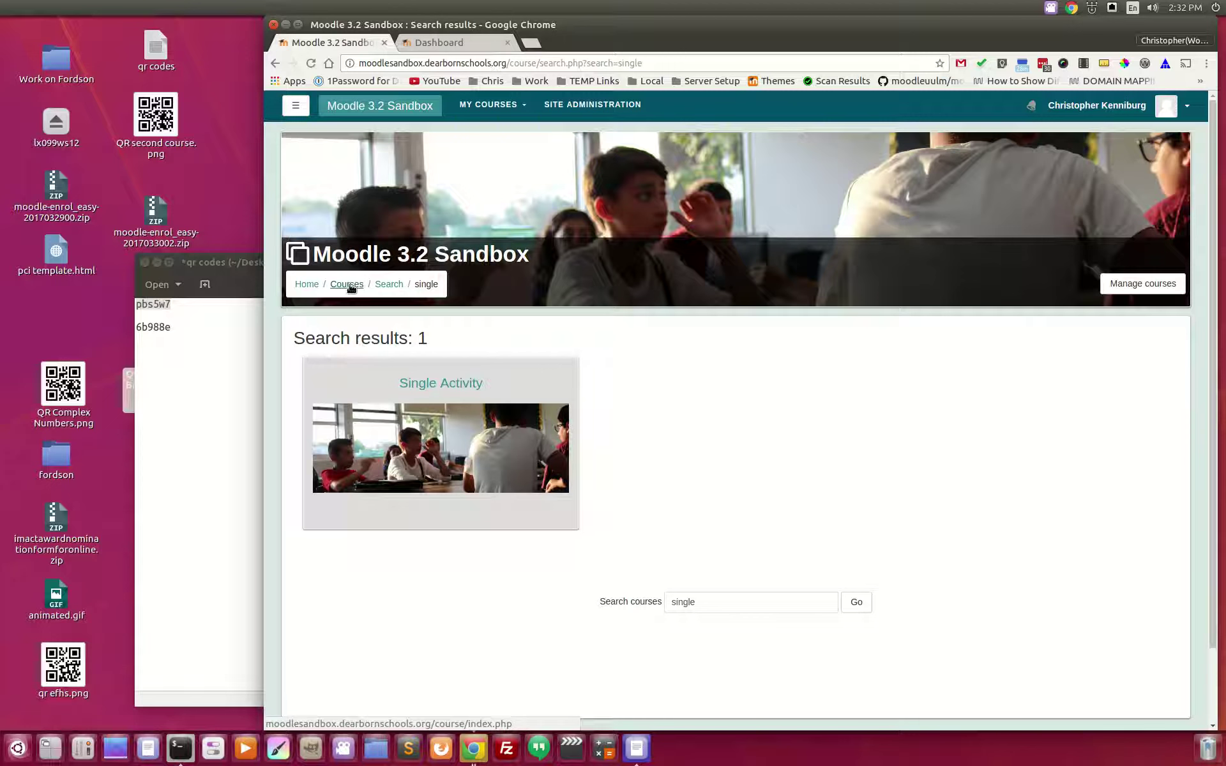
left_click(306, 284)
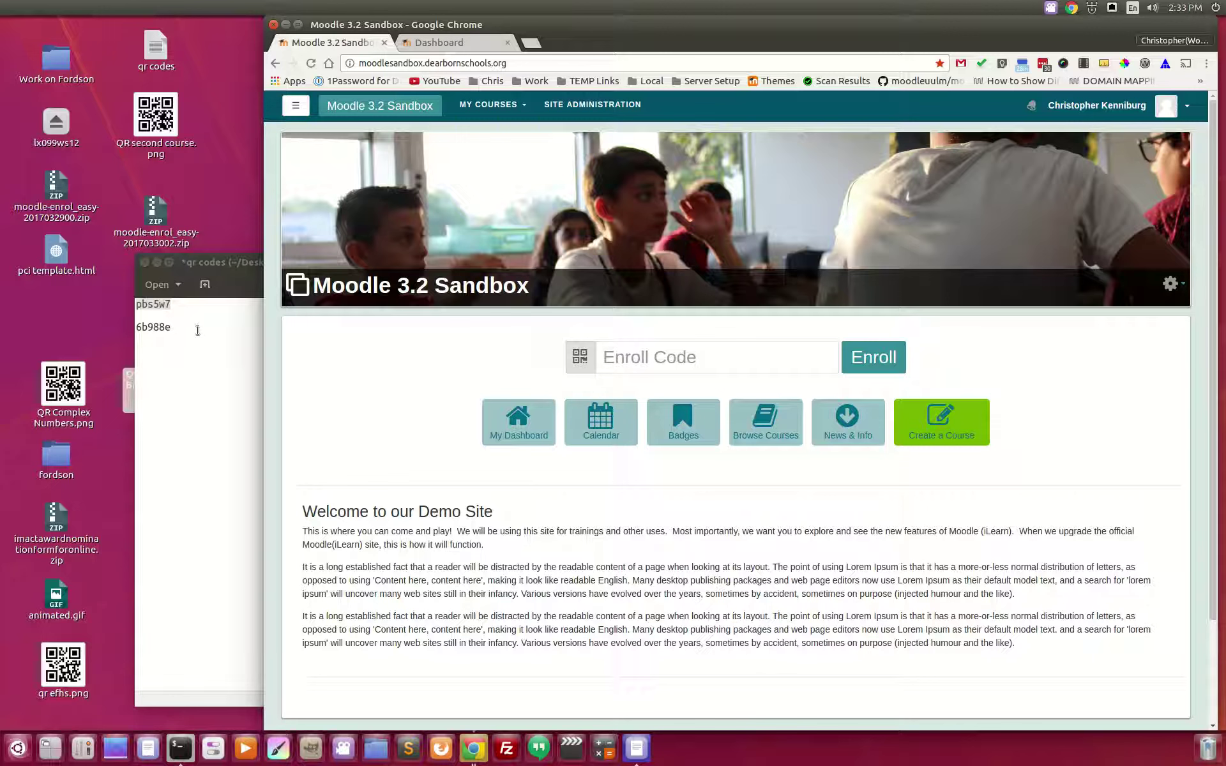
Copy the first code from the gedit notes and enrol with it via the Enroll Code box
left_click(648, 362)
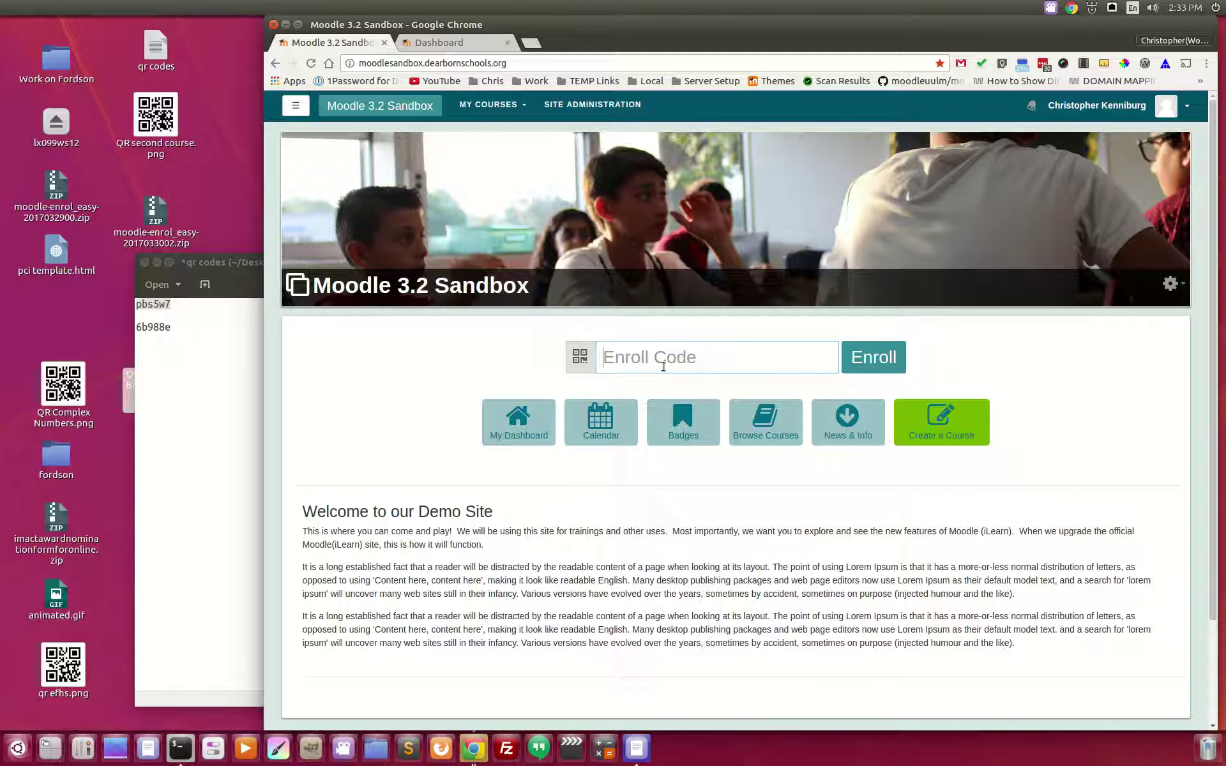
left_click(183, 304)
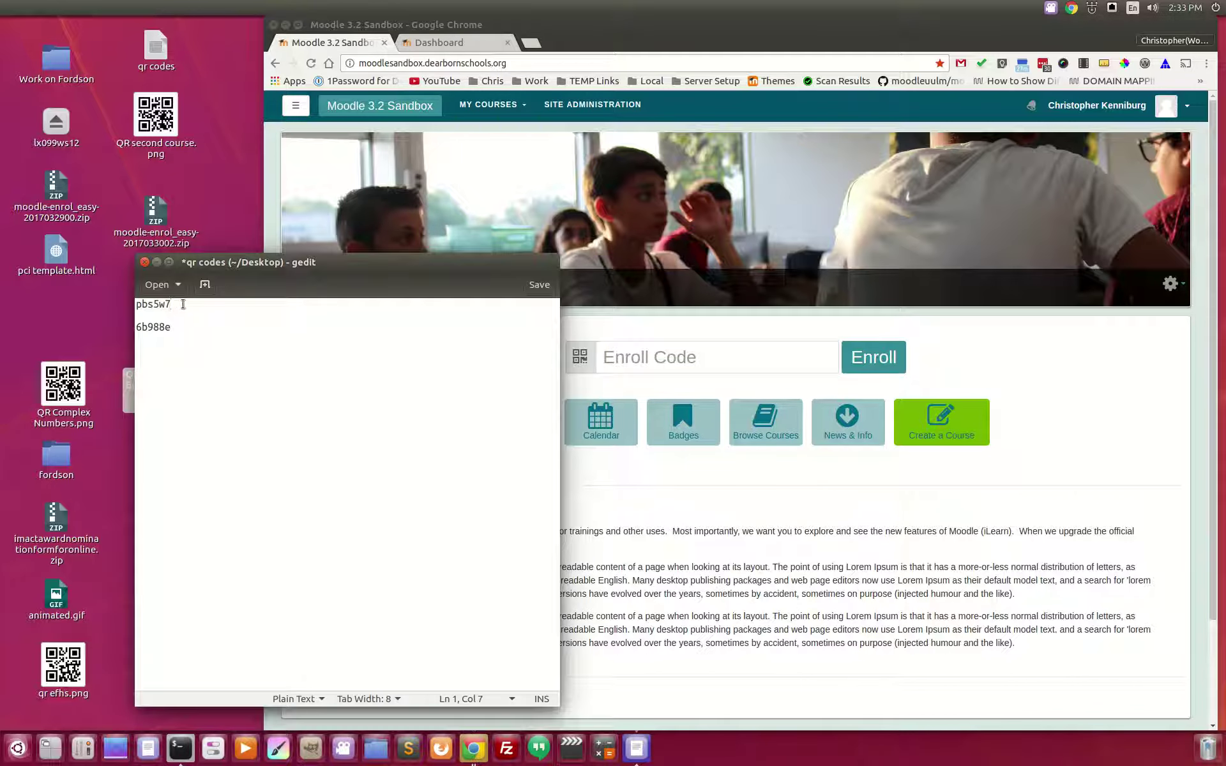
left_click_drag(183, 304, 134, 305)
right_click(159, 303)
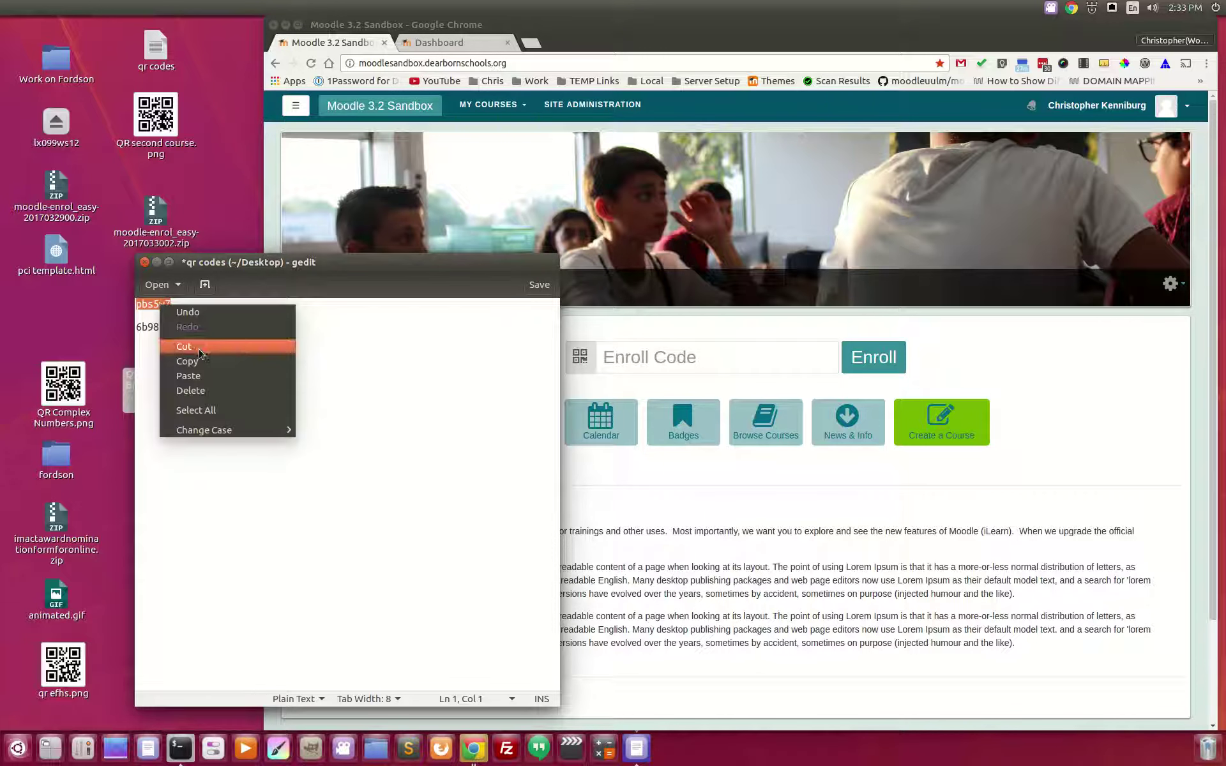
left_click(201, 361)
left_click(274, 334)
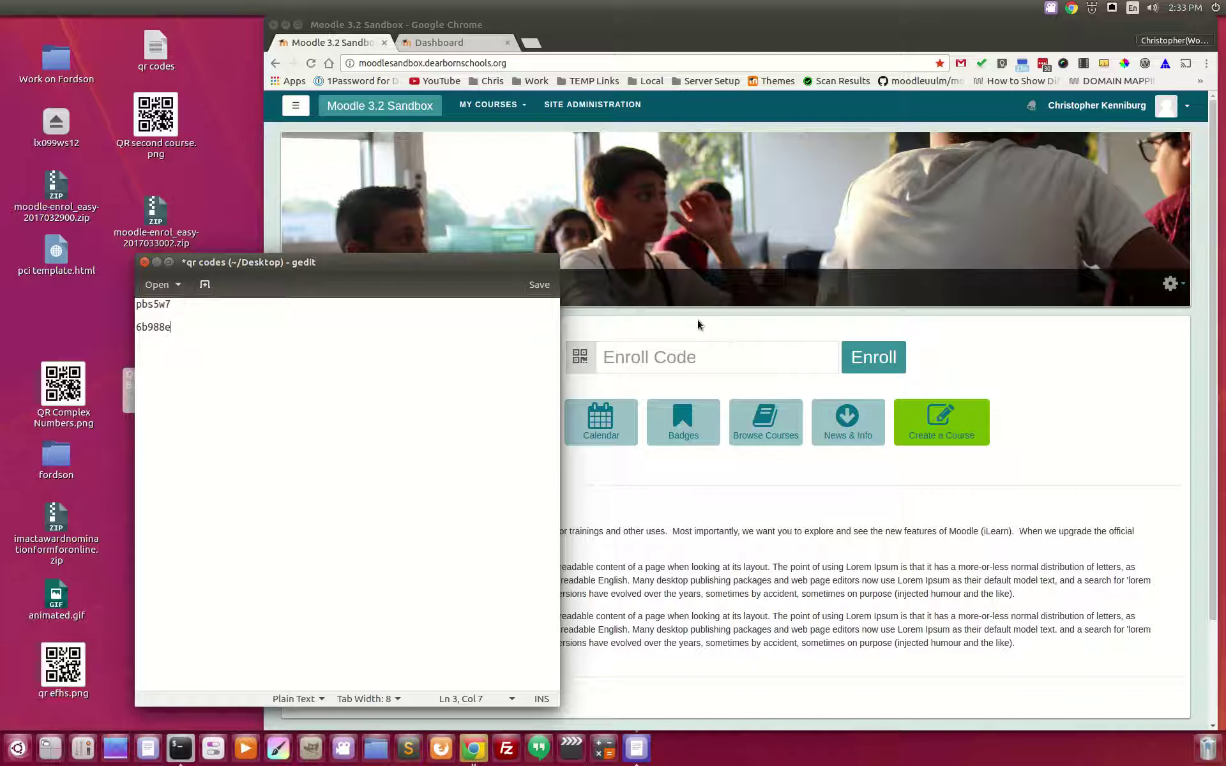
left_click(704, 334)
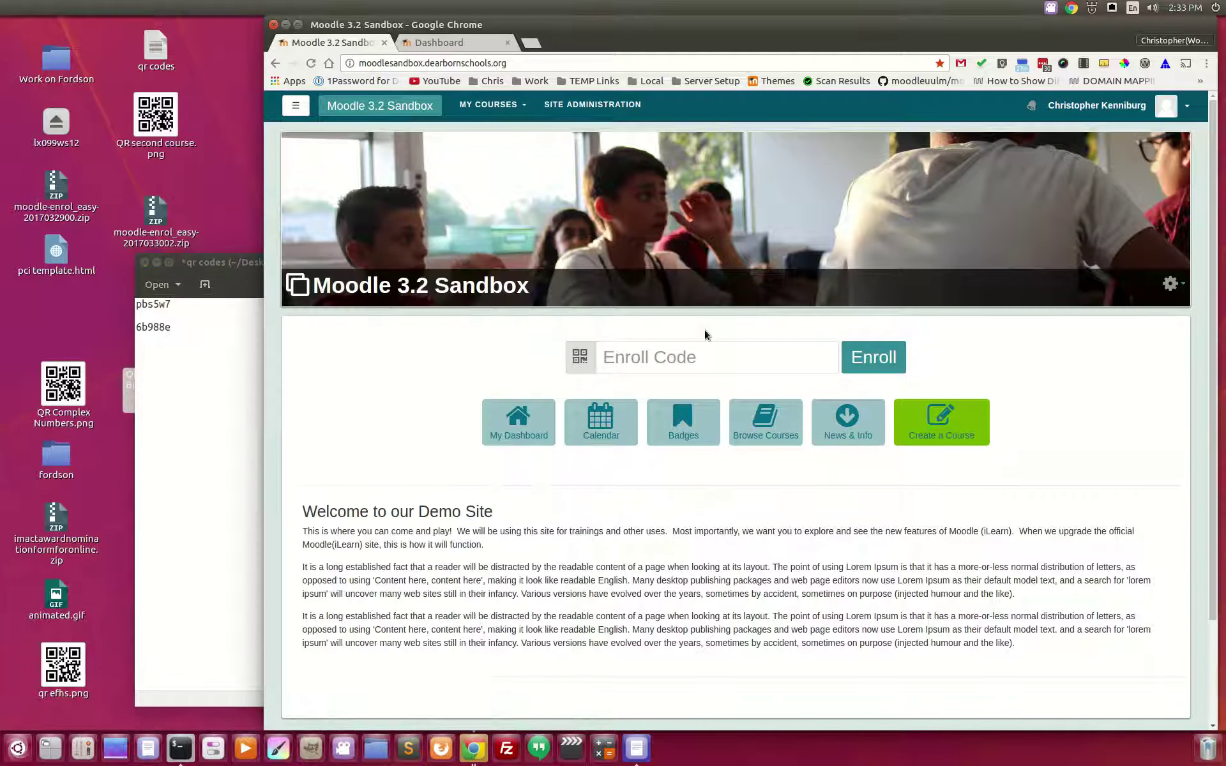
left_click(697, 369)
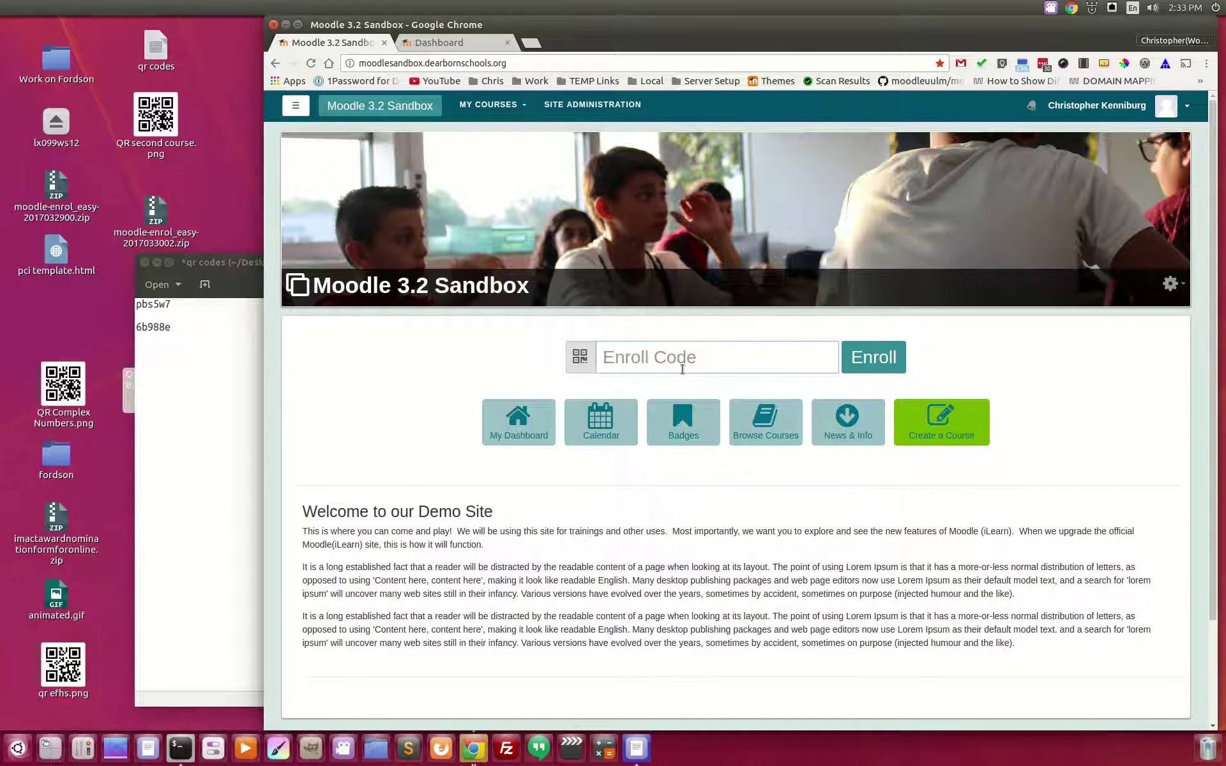
key("ctrl+v")
left_click(872, 363)
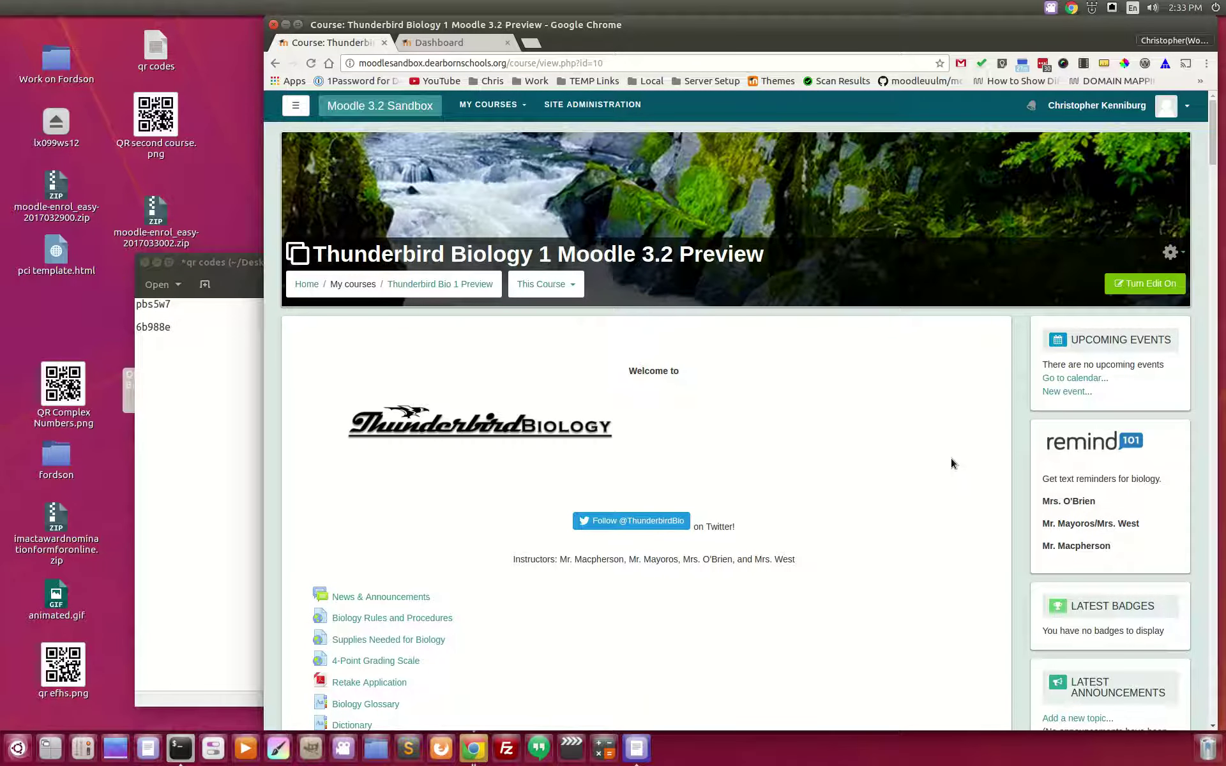
From the course Participants page, go to Enrolment methods > Easy enrollments
left_click(296, 106)
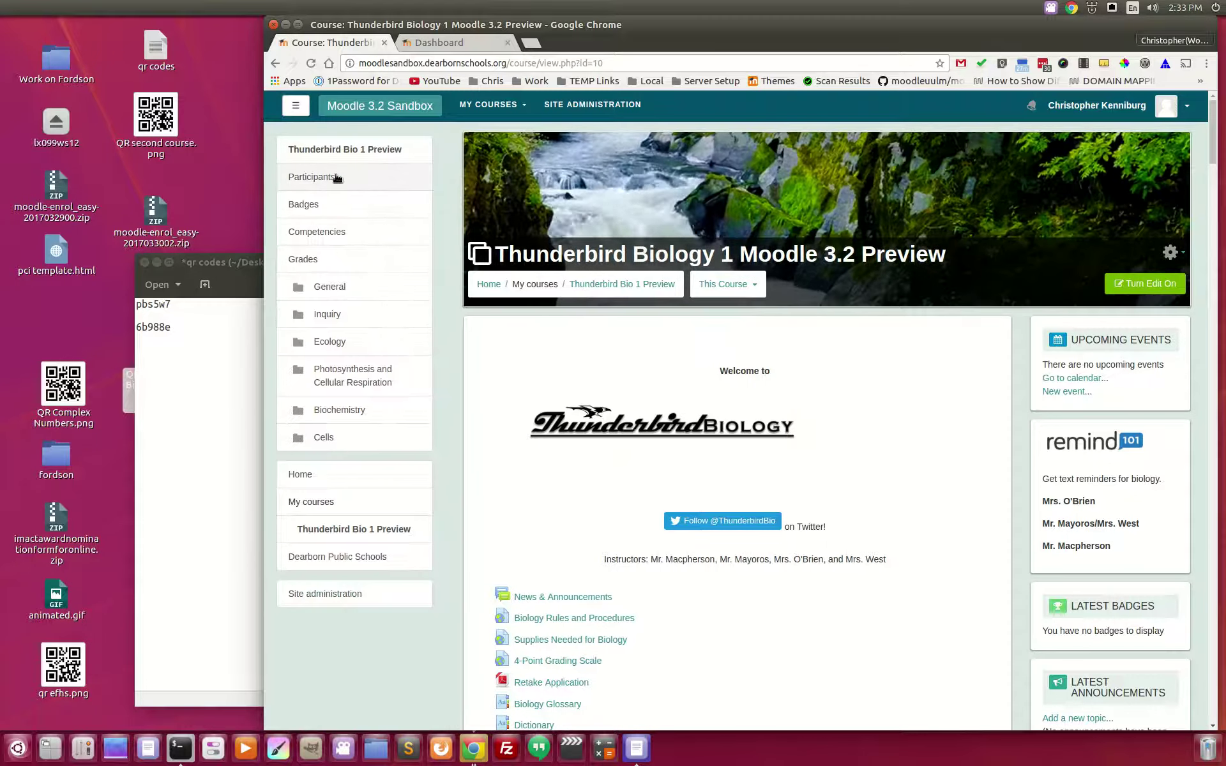
left_click(408, 177)
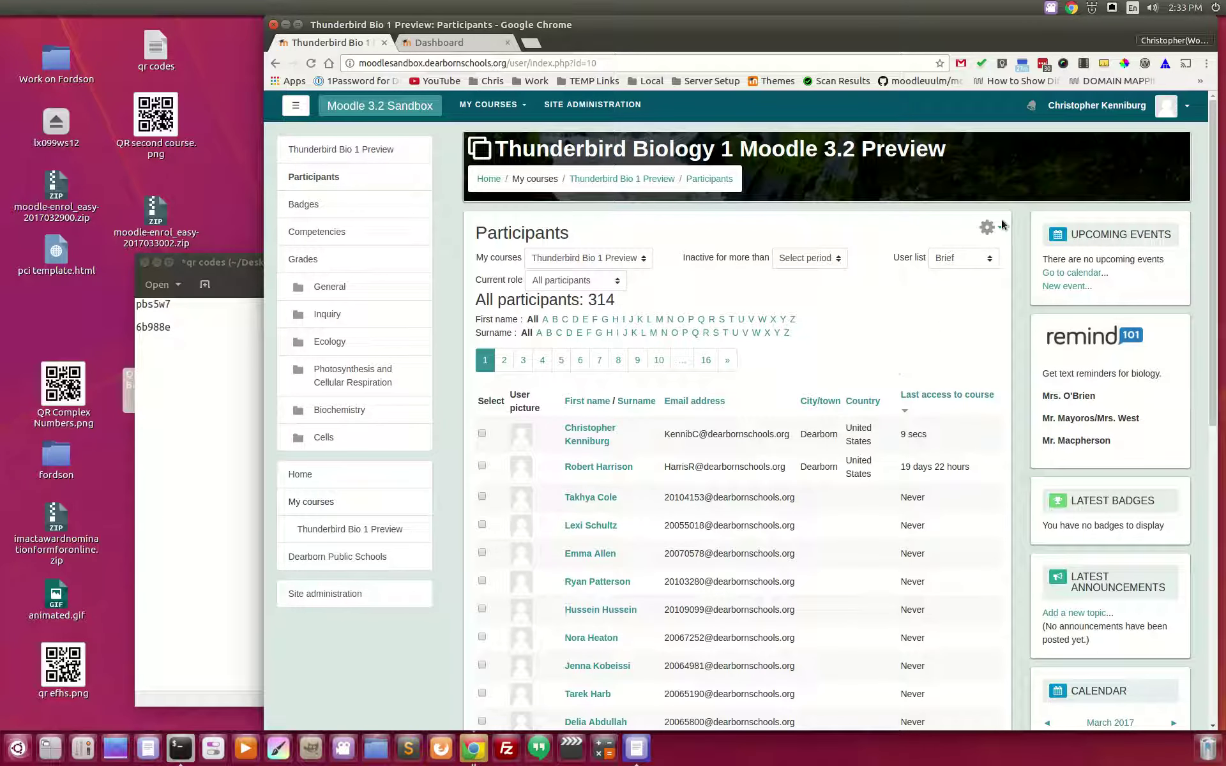
left_click(990, 231)
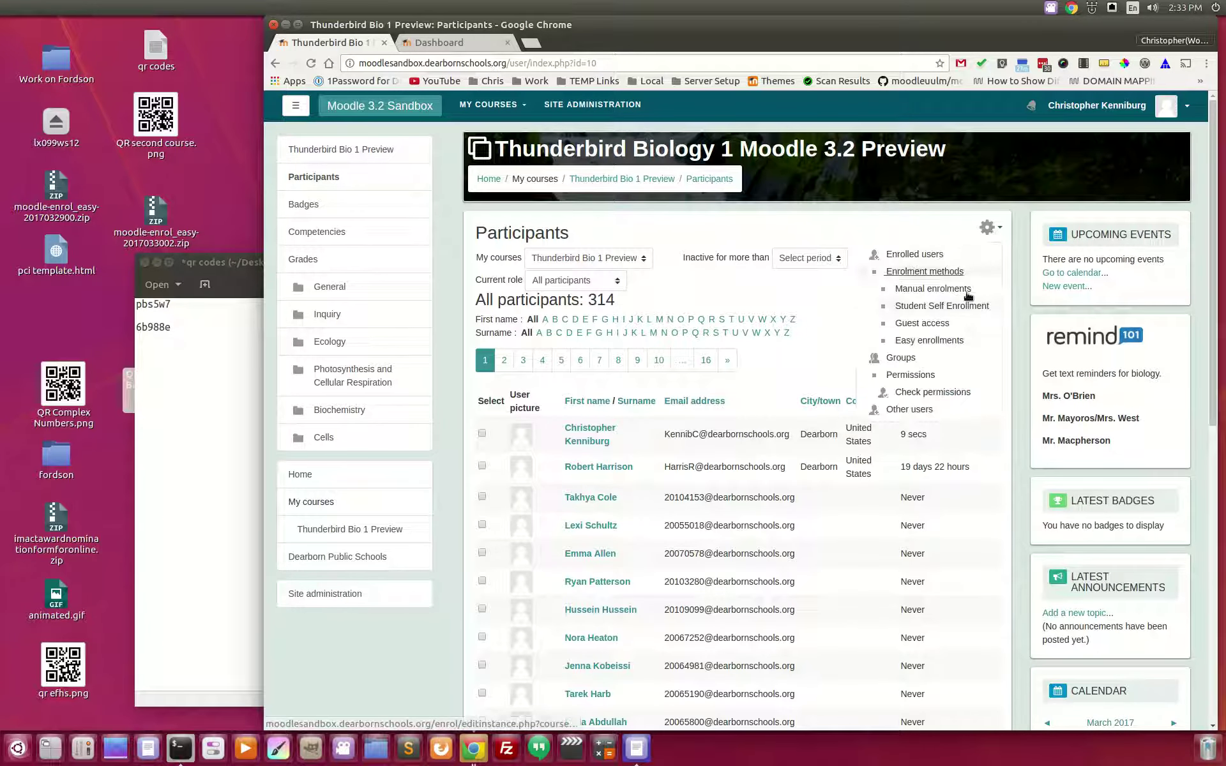
left_click(938, 345)
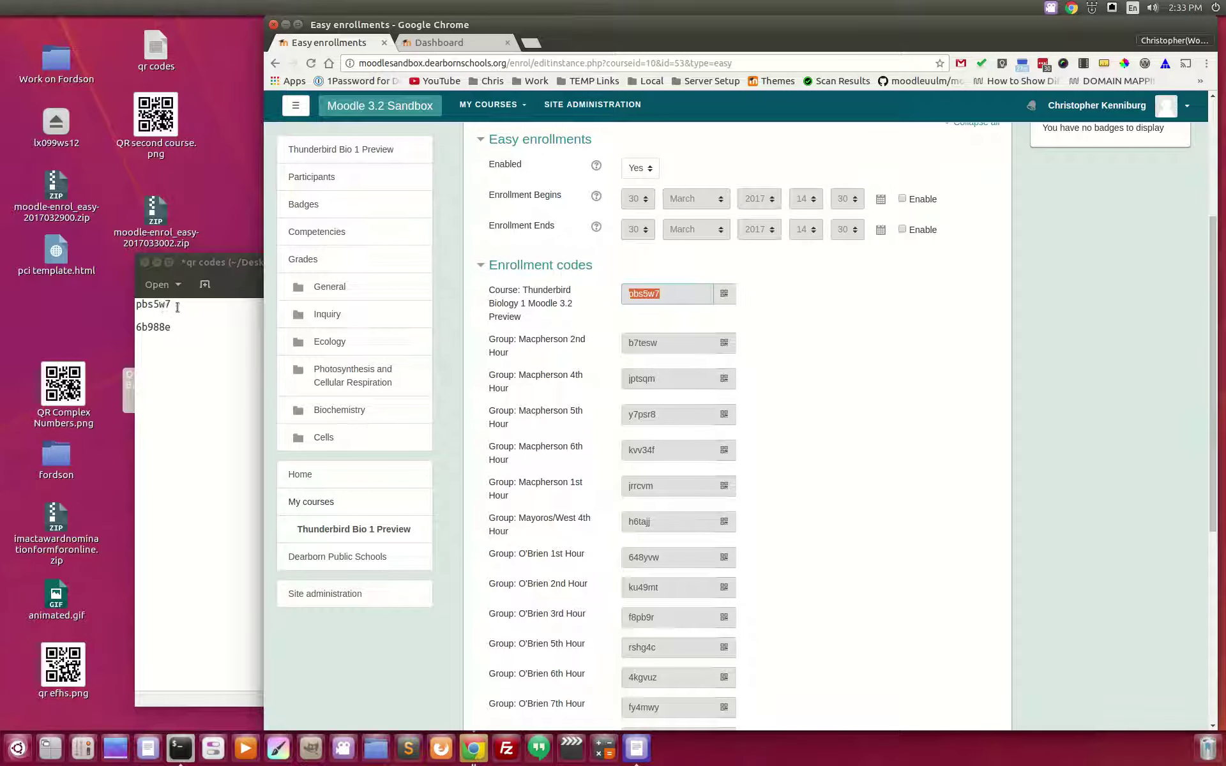
key("alt+Tab")
left_click(932, 342)
left_click(723, 294)
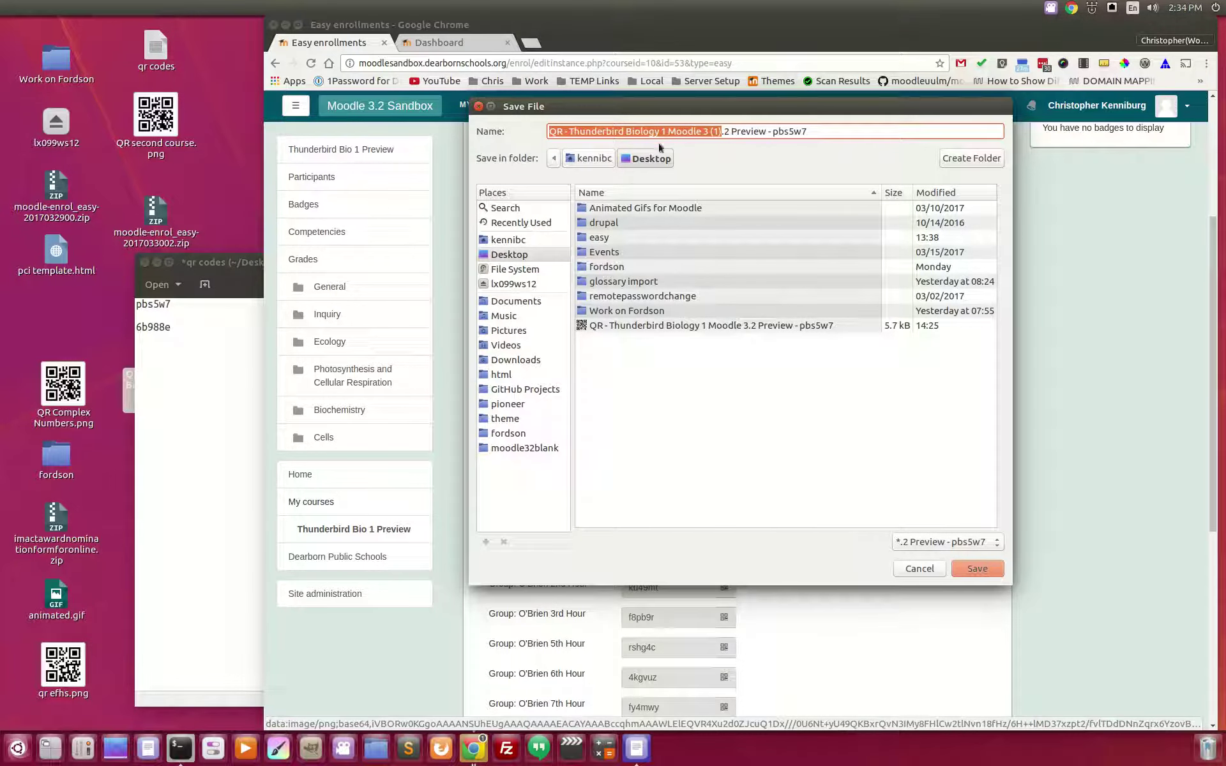
left_click(921, 566)
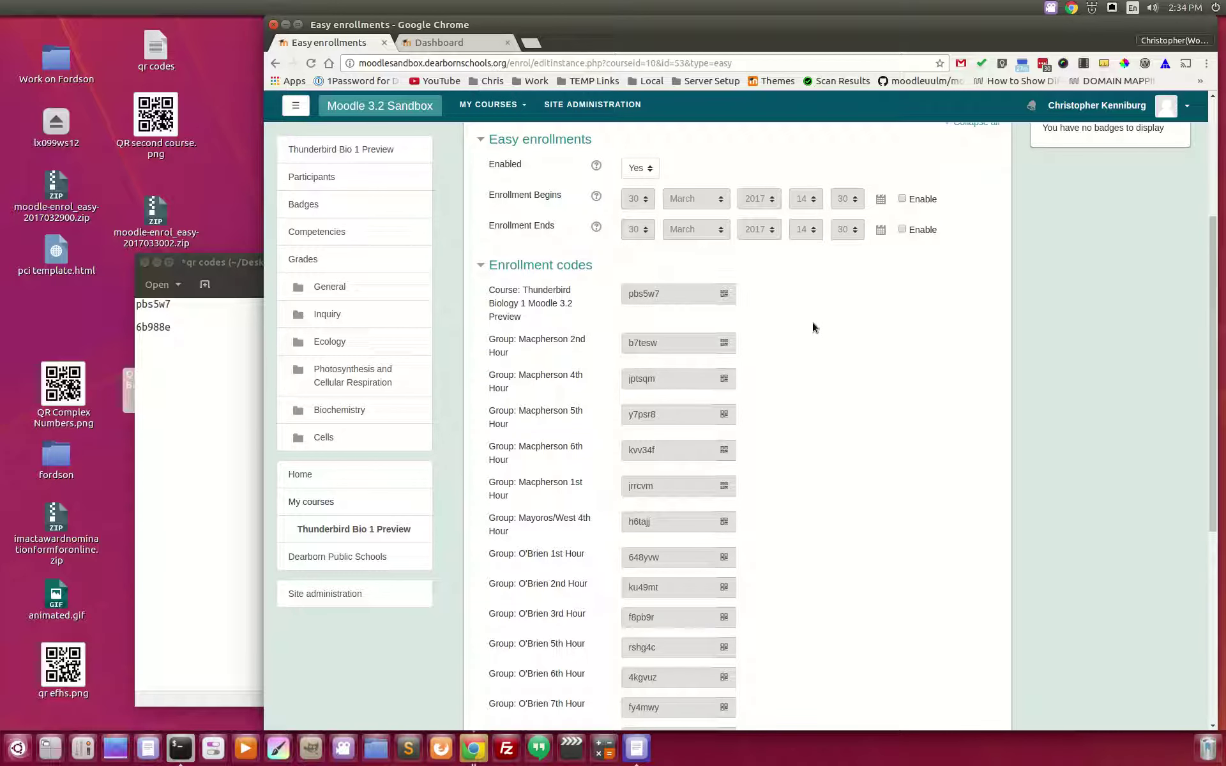
scroll(567, 370, "down", 1)
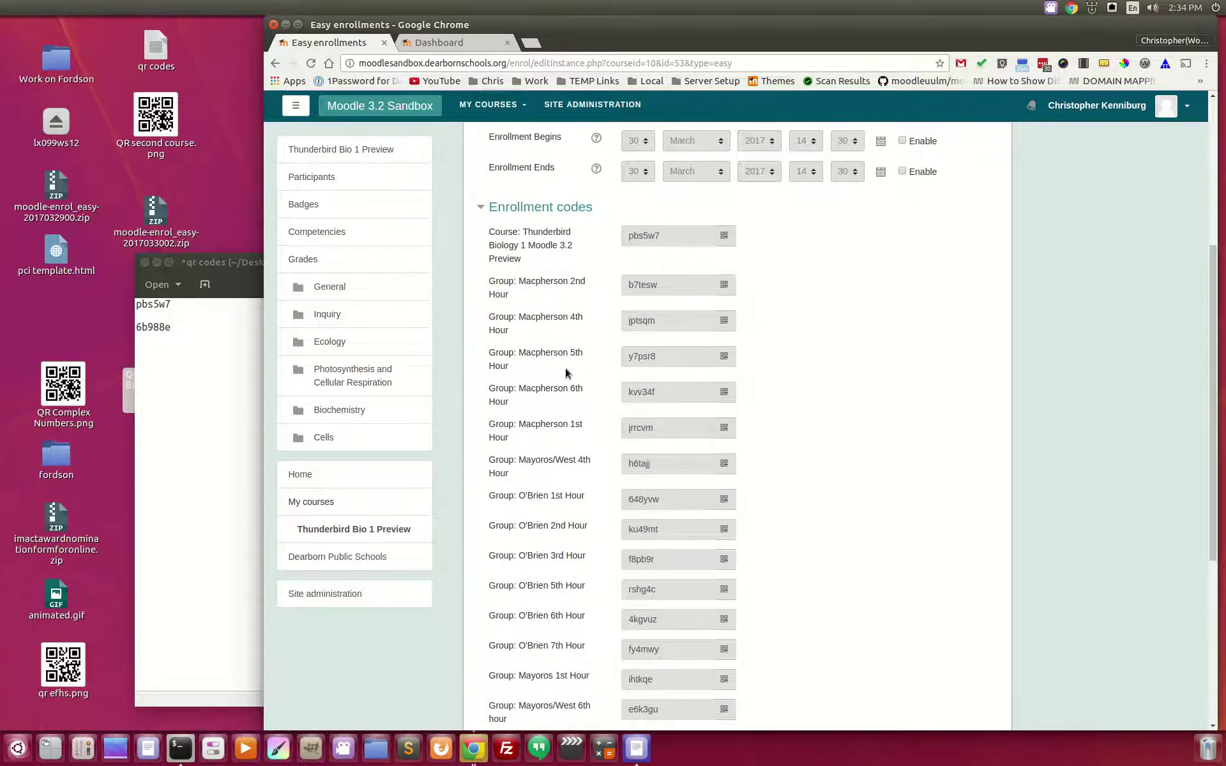
scroll(565, 368, "down", 5)
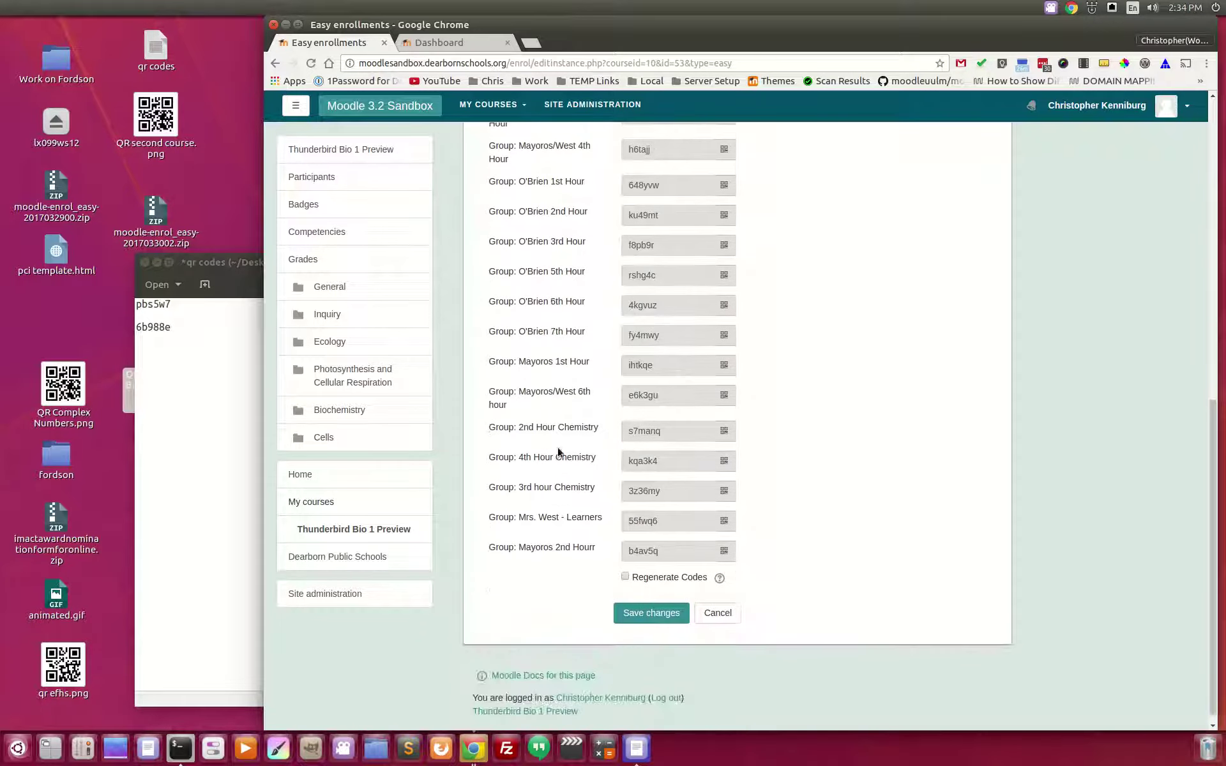
scroll(554, 547, "up", 4)
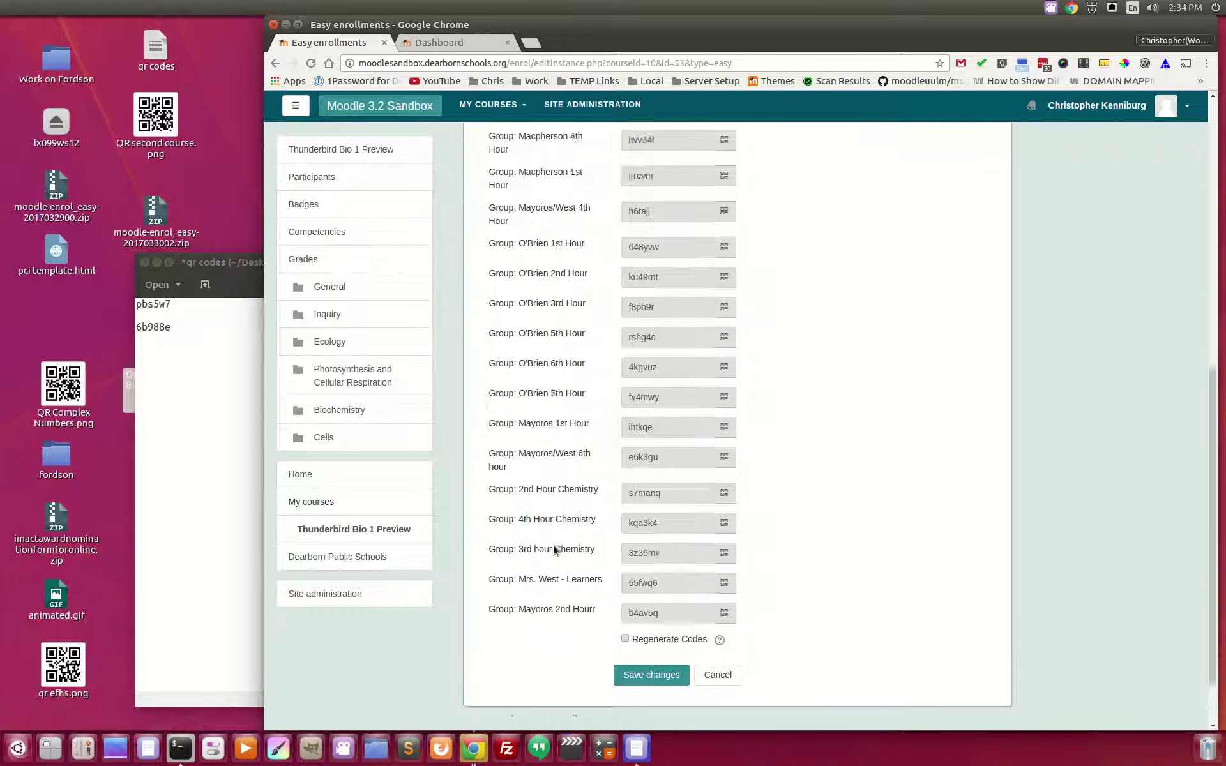
scroll(549, 542, "up", 2)
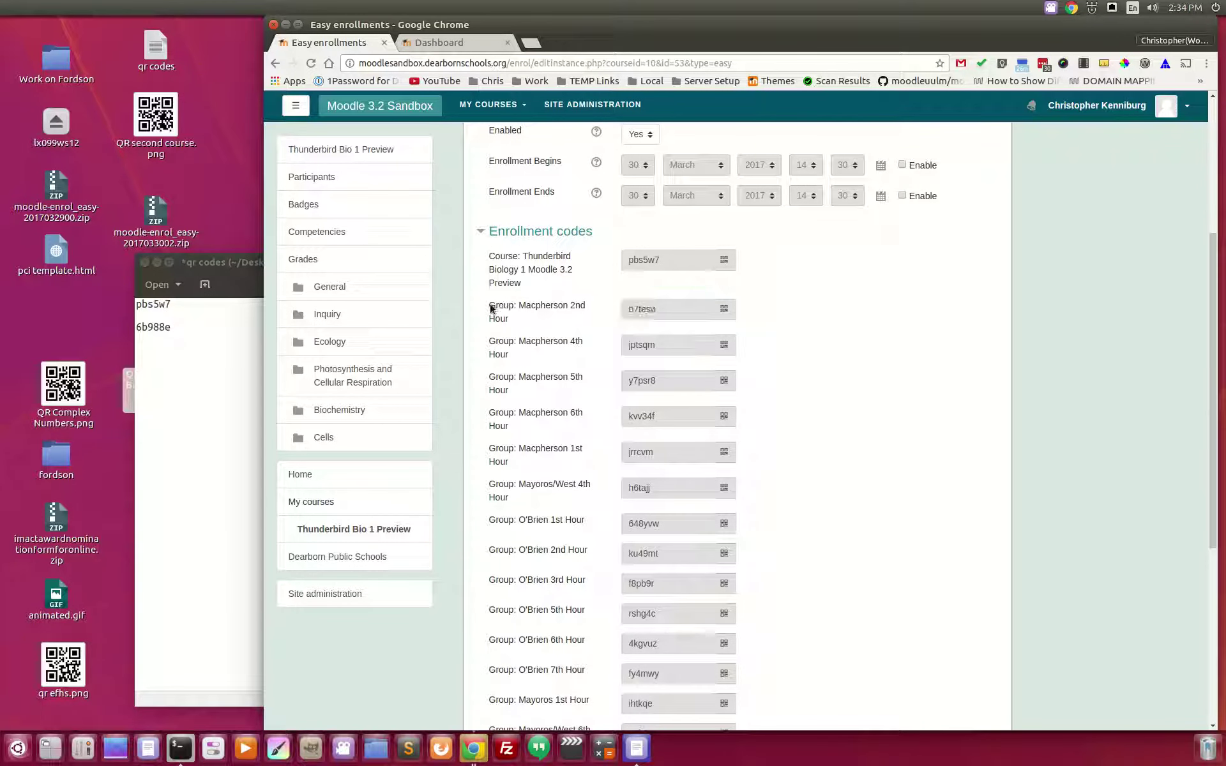
left_click_drag(491, 308, 555, 321)
left_click_drag(627, 309, 641, 309)
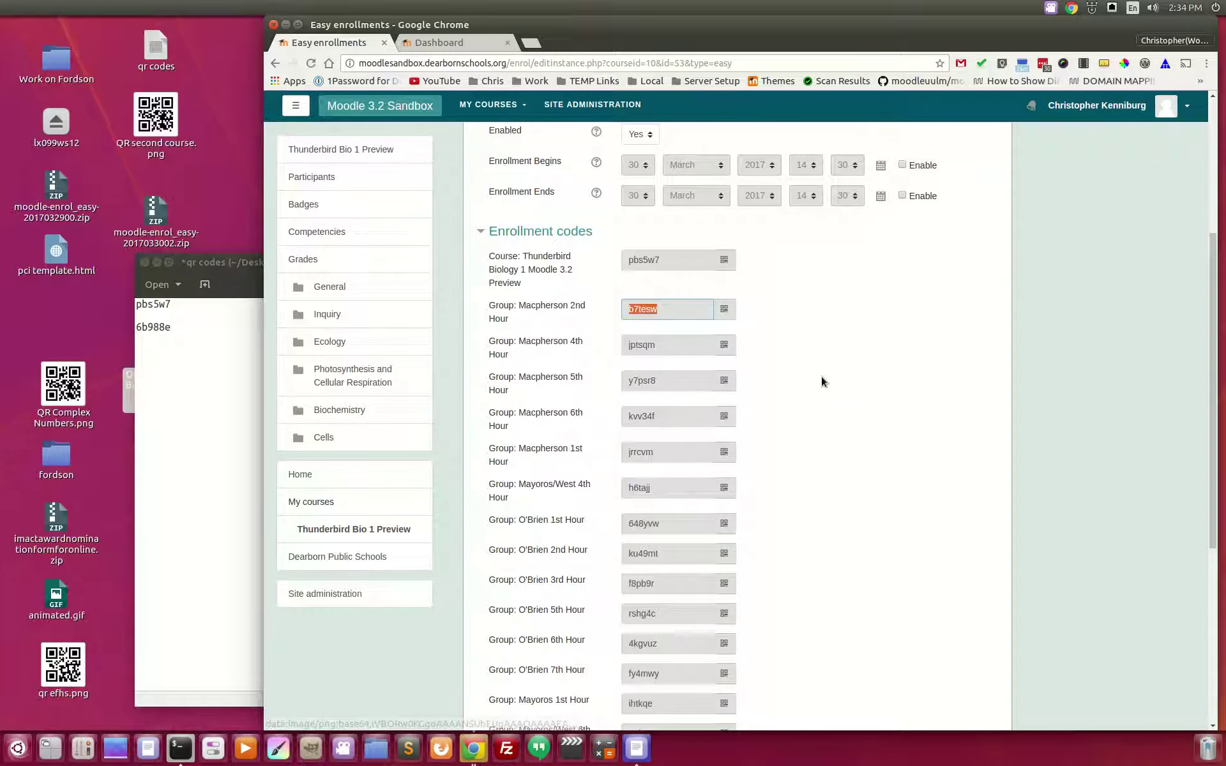
scroll(830, 415, "up", 1)
scroll(837, 516, "down", 10)
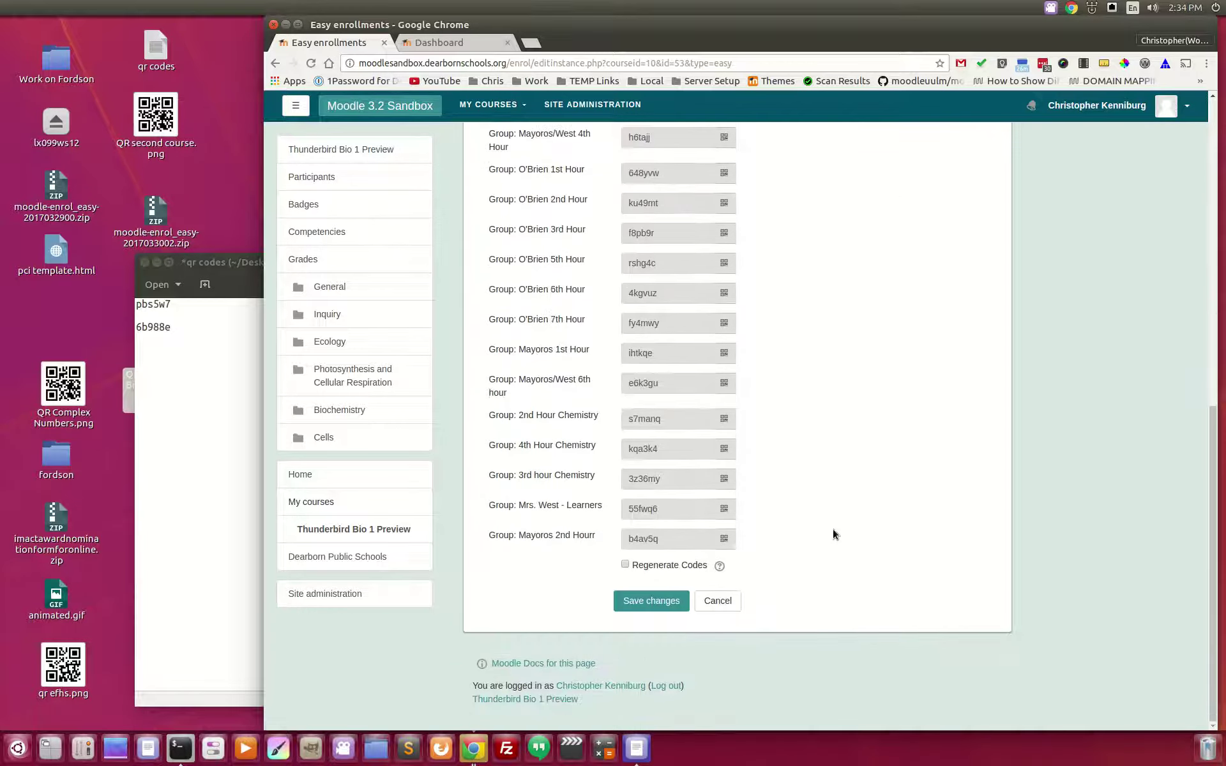
scroll(815, 530, "up", 8)
scroll(816, 518, "up", 6)
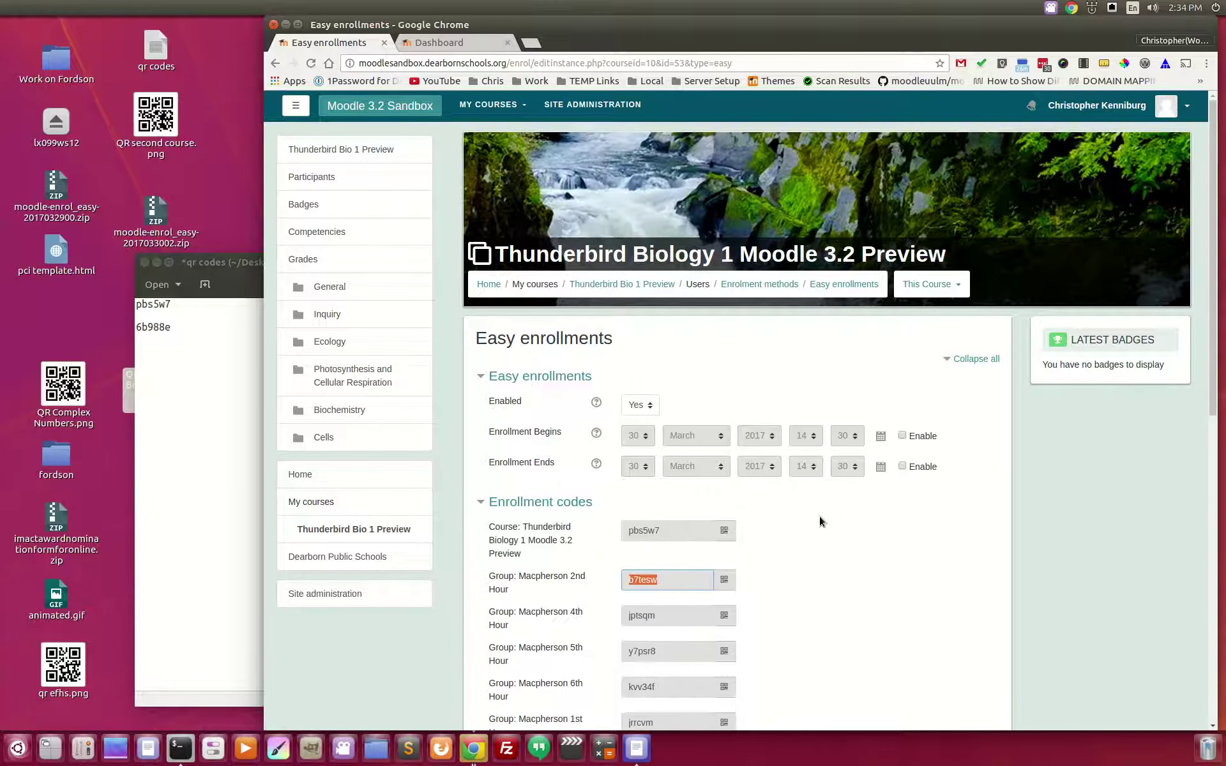
Unenrol from Thunderbird Bio 1 Preview through the course gear menu and confirm with Continue
left_click(638, 284)
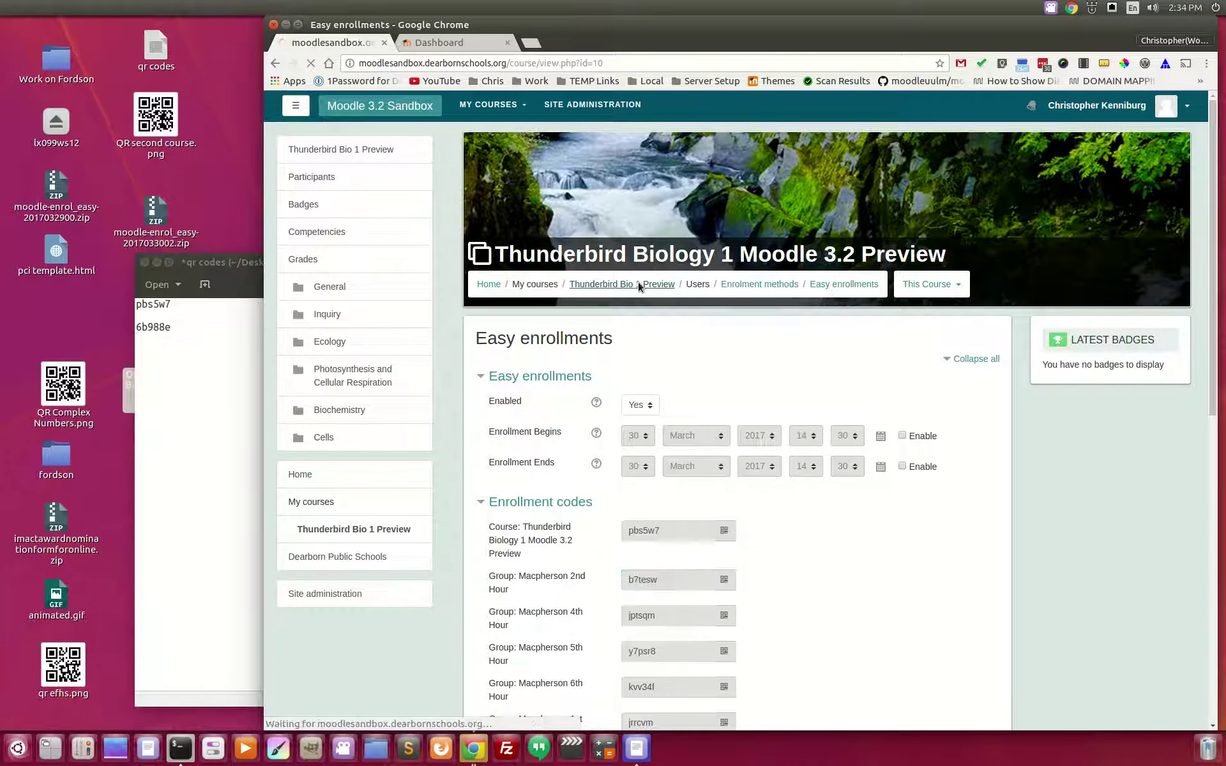
left_click(1169, 251)
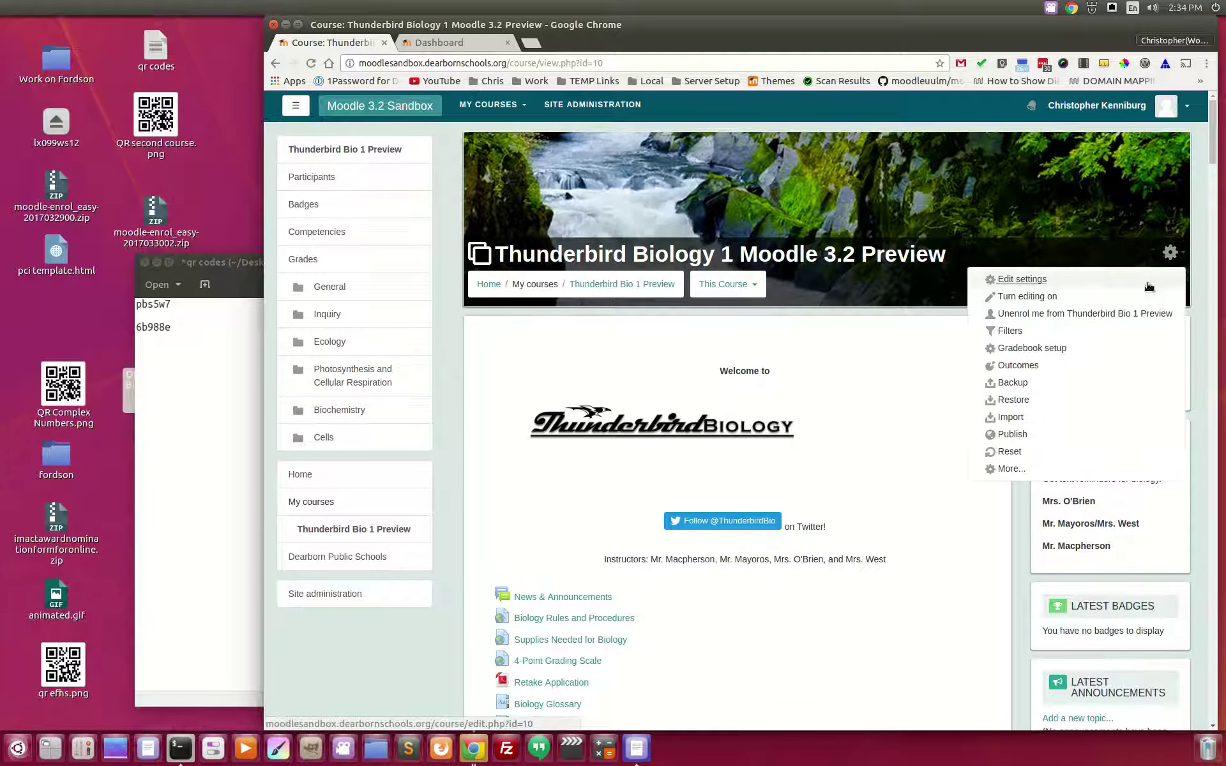
left_click(1074, 315)
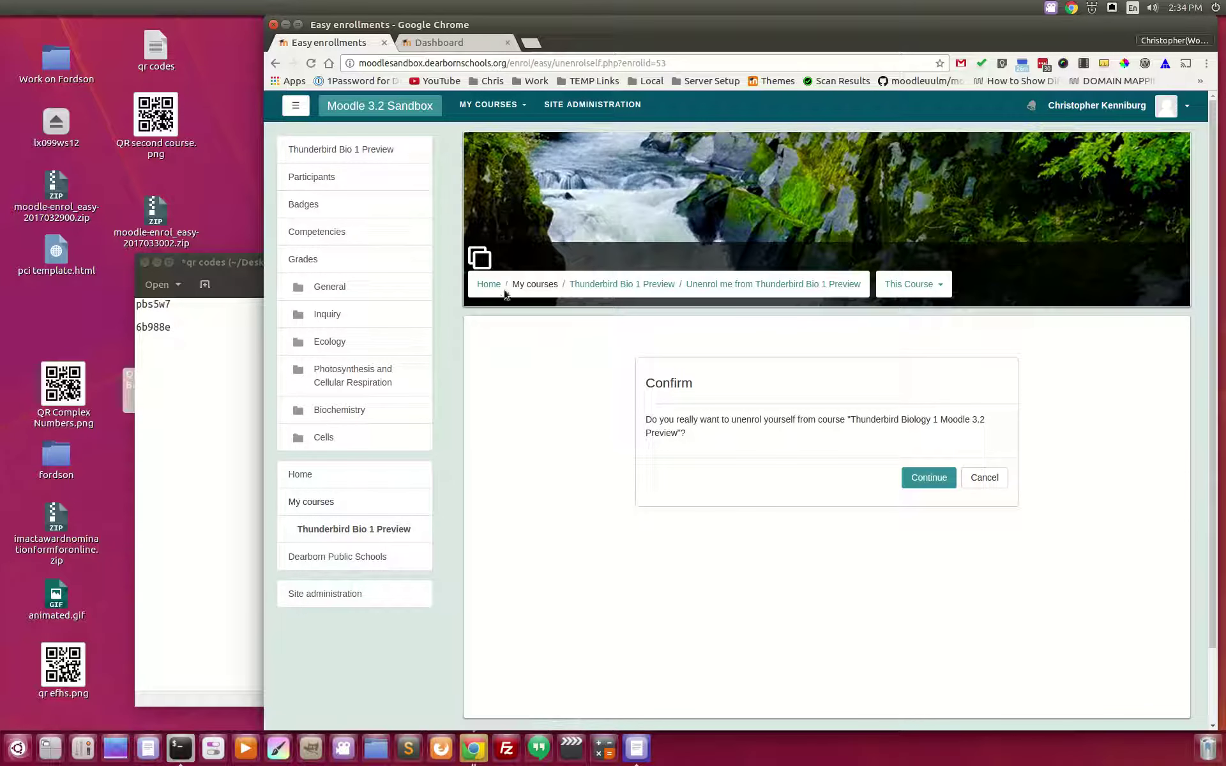
left_click(929, 478)
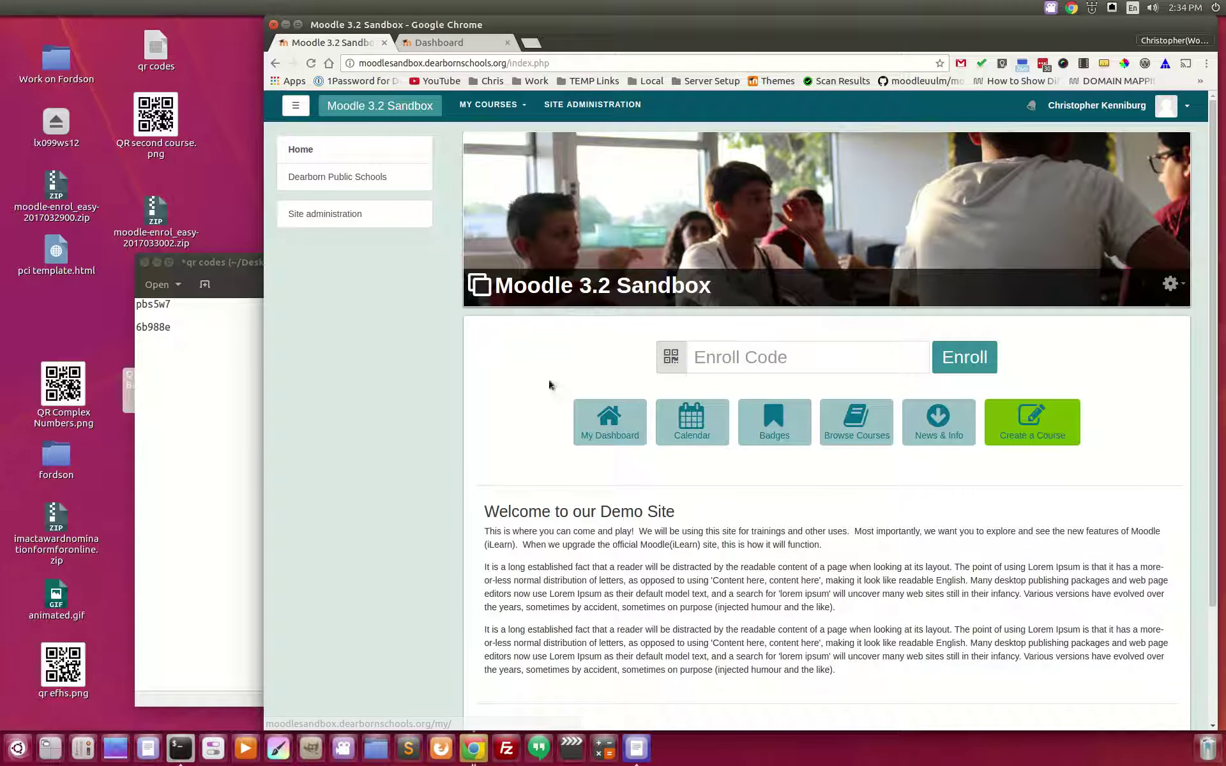
left_click(155, 336)
left_click_drag(197, 331, 115, 324)
key("ctrl+c")
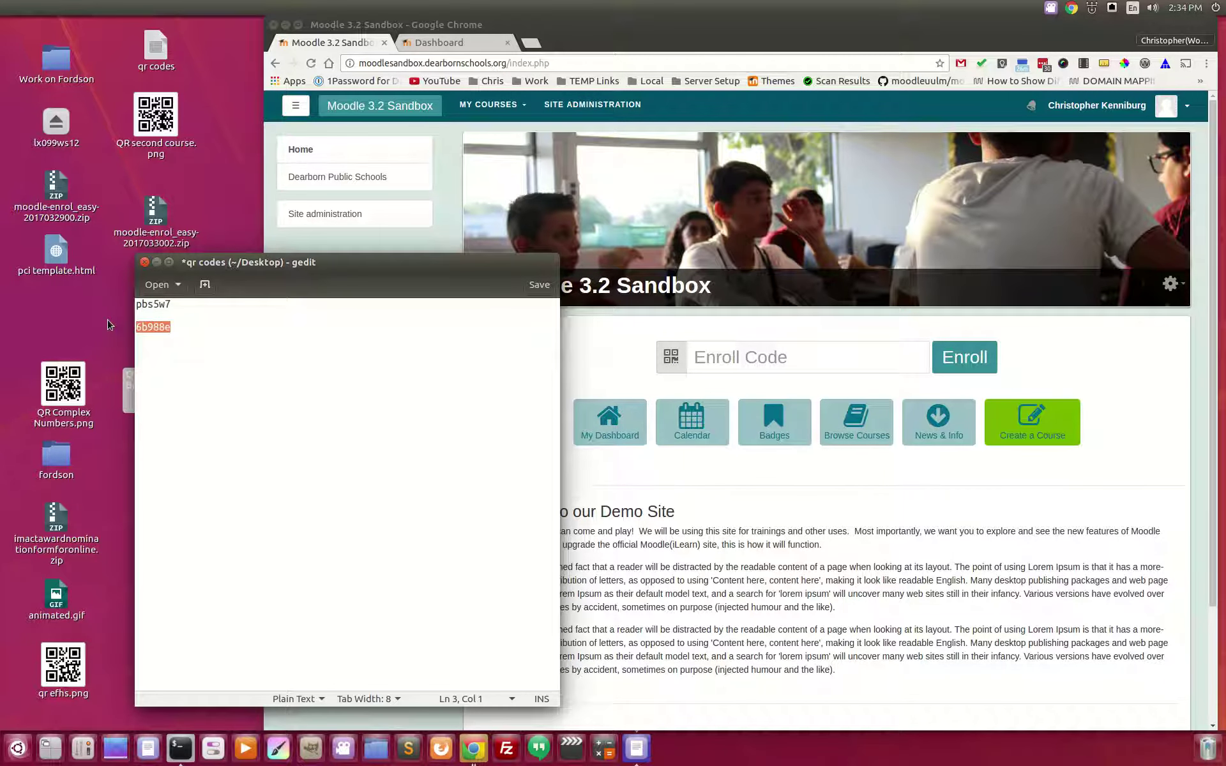
left_click(803, 350)
key("ctrl+v")
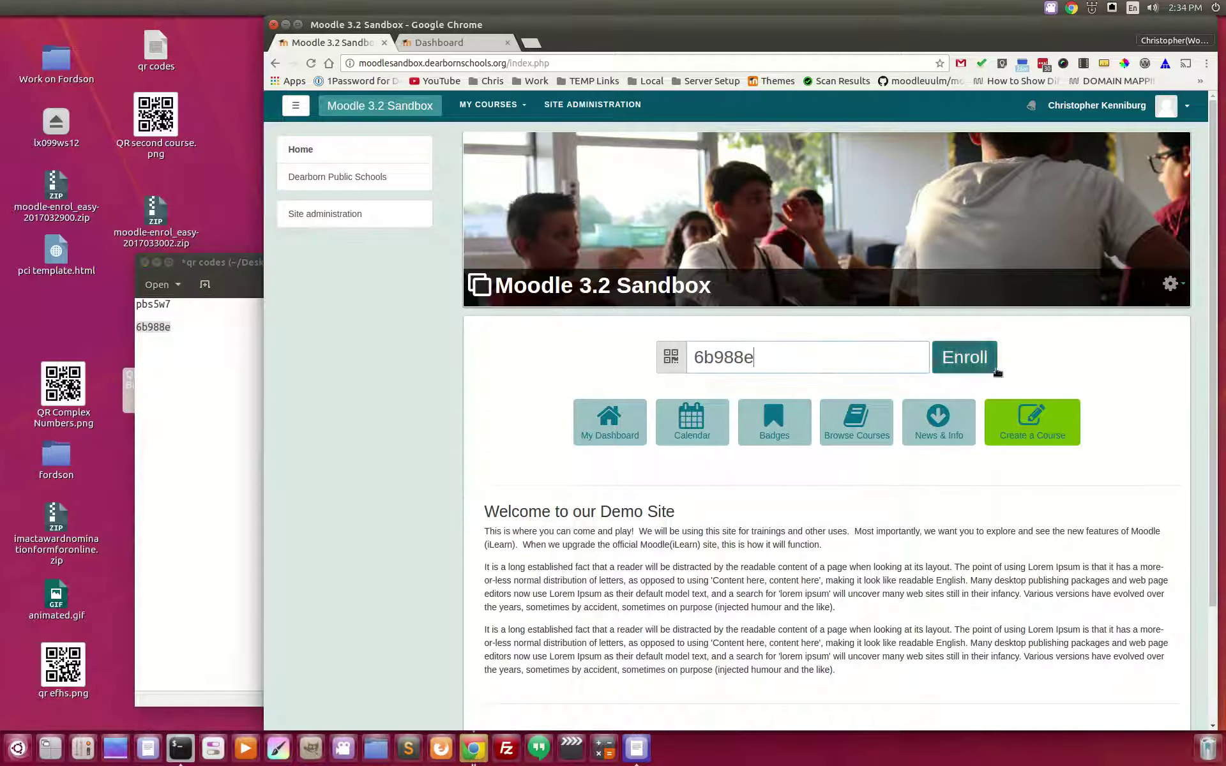
left_click(974, 361)
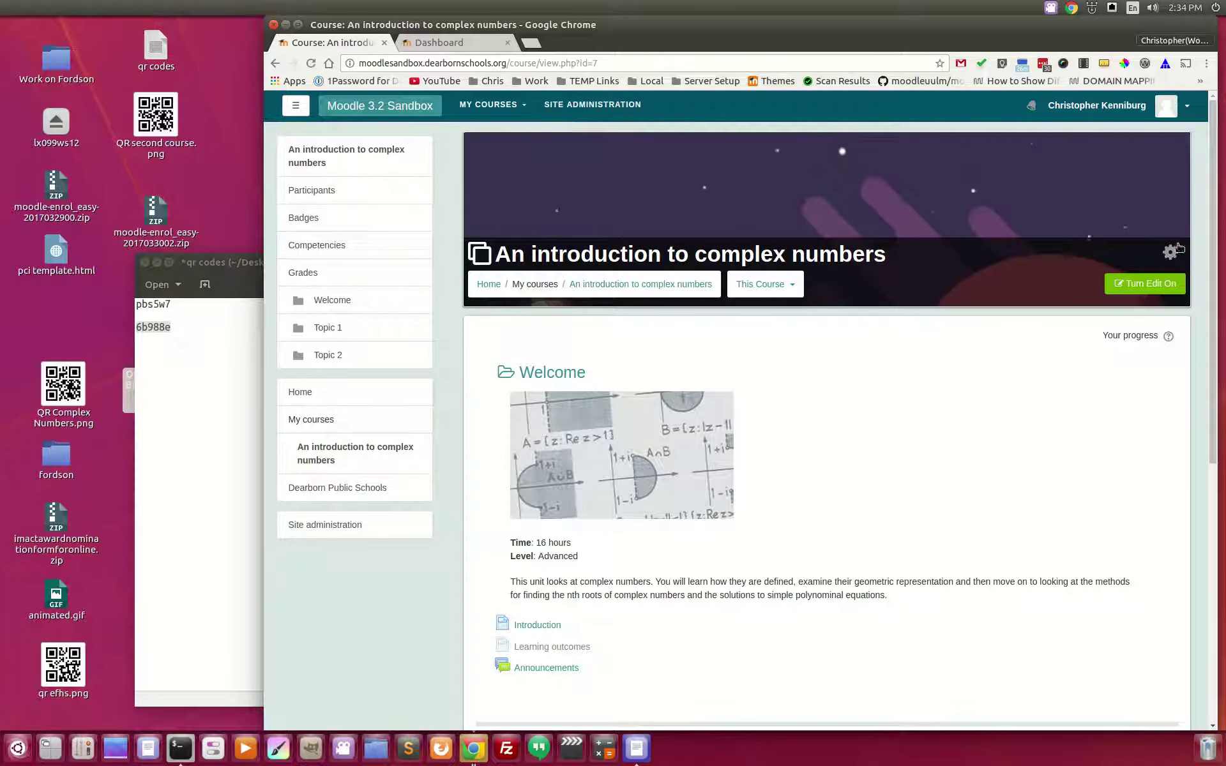
left_click(1170, 252)
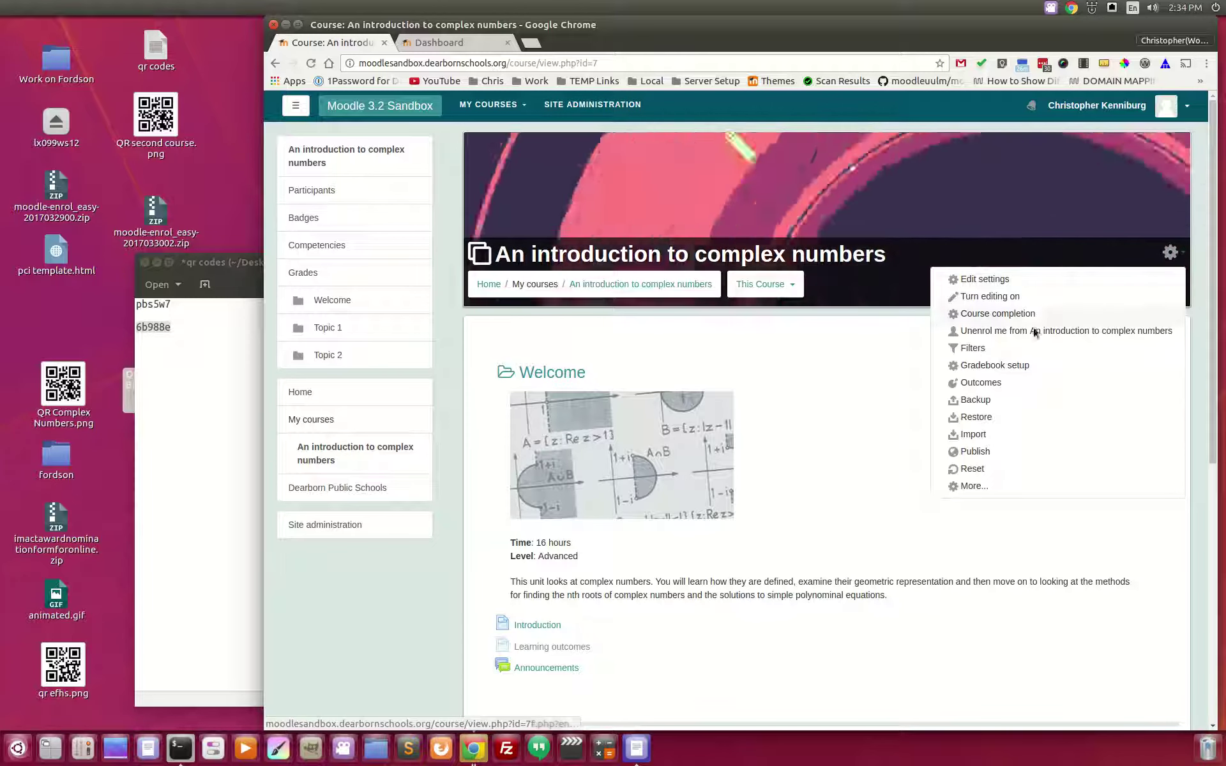
Unenrol from An introduction to complex numbers and confirm with Continue
left_click(1027, 330)
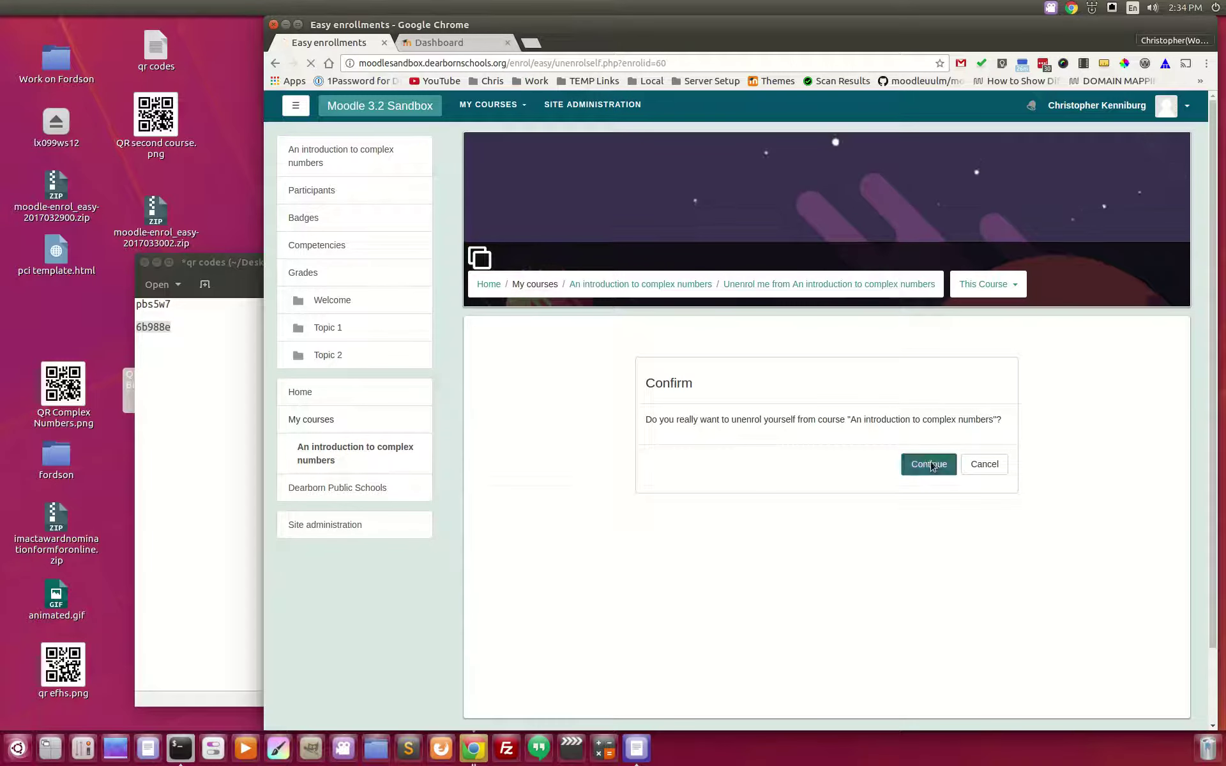
left_click(928, 462)
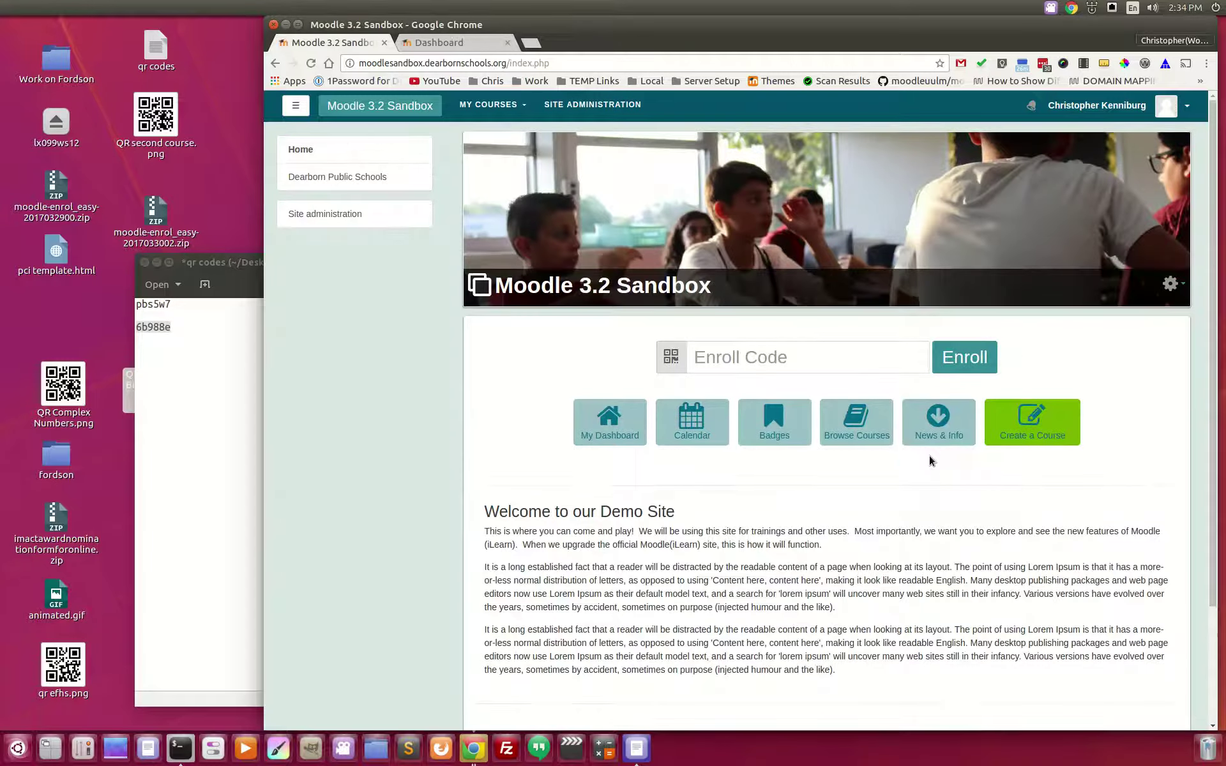
Enrol in Thunderbird Biology 1 by showing its printed QR code to the webcam
left_click(674, 359)
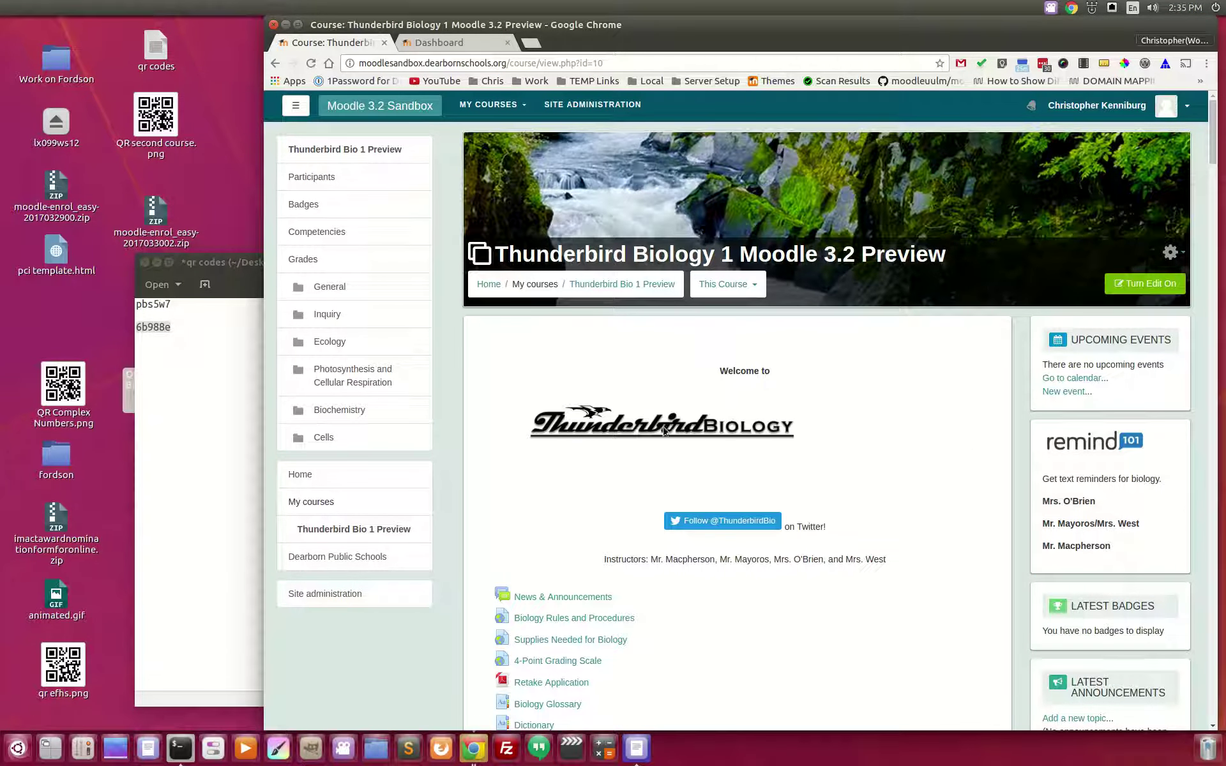
scroll(956, 594, "down", 10)
scroll(941, 577, "up", 10)
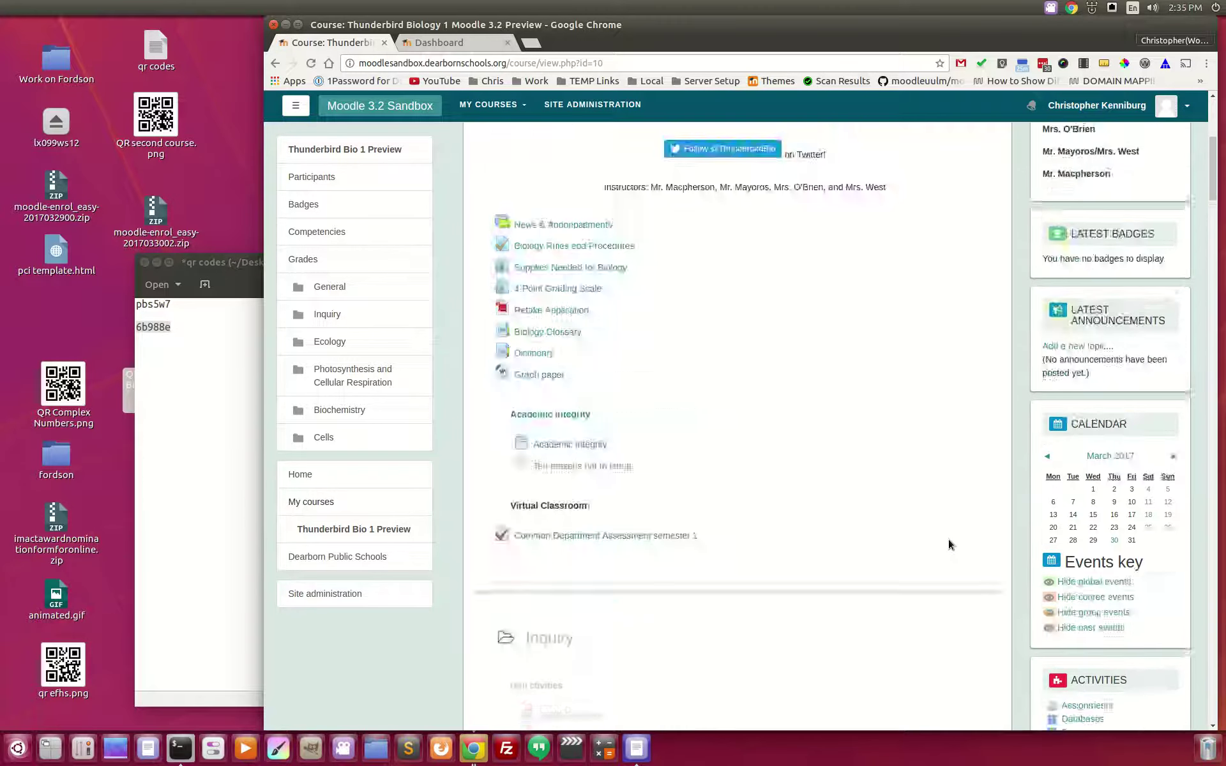
Unenrol from Thunderbird Bio 1 Preview, then scan the complex numbers QR code to enrol
left_click(1173, 220)
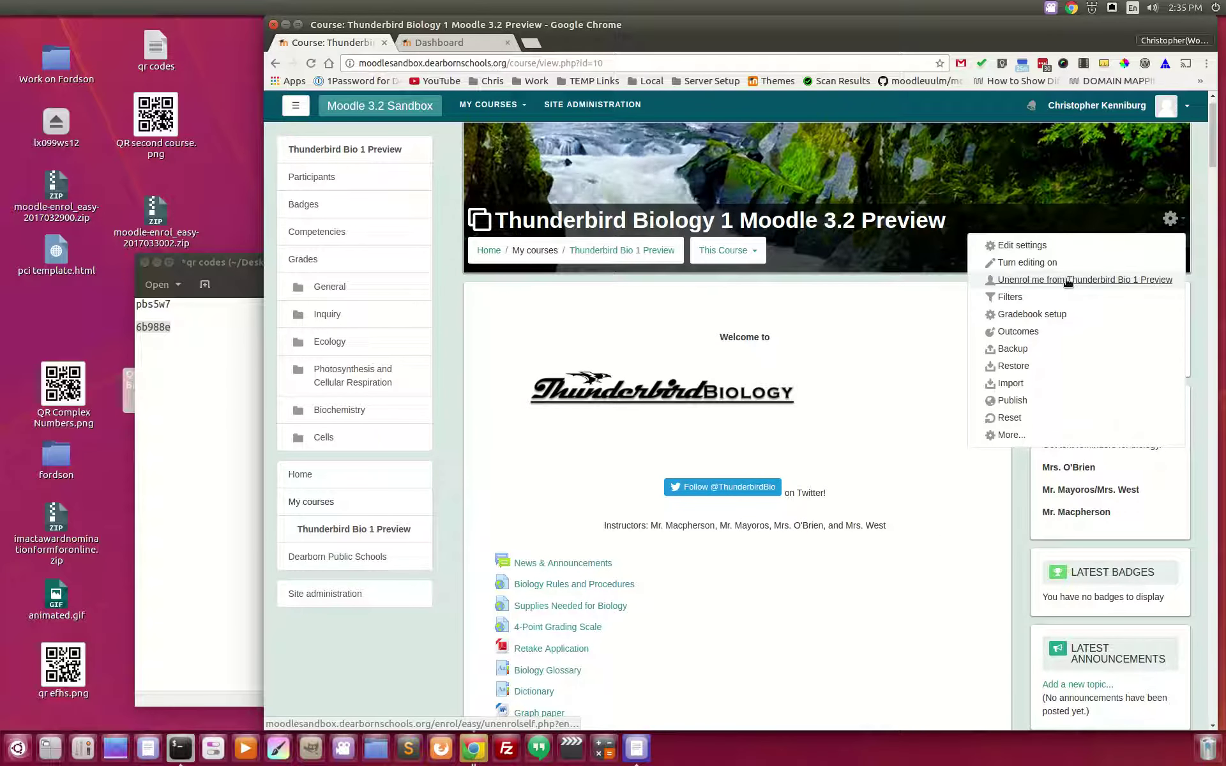
left_click(1068, 278)
left_click(929, 478)
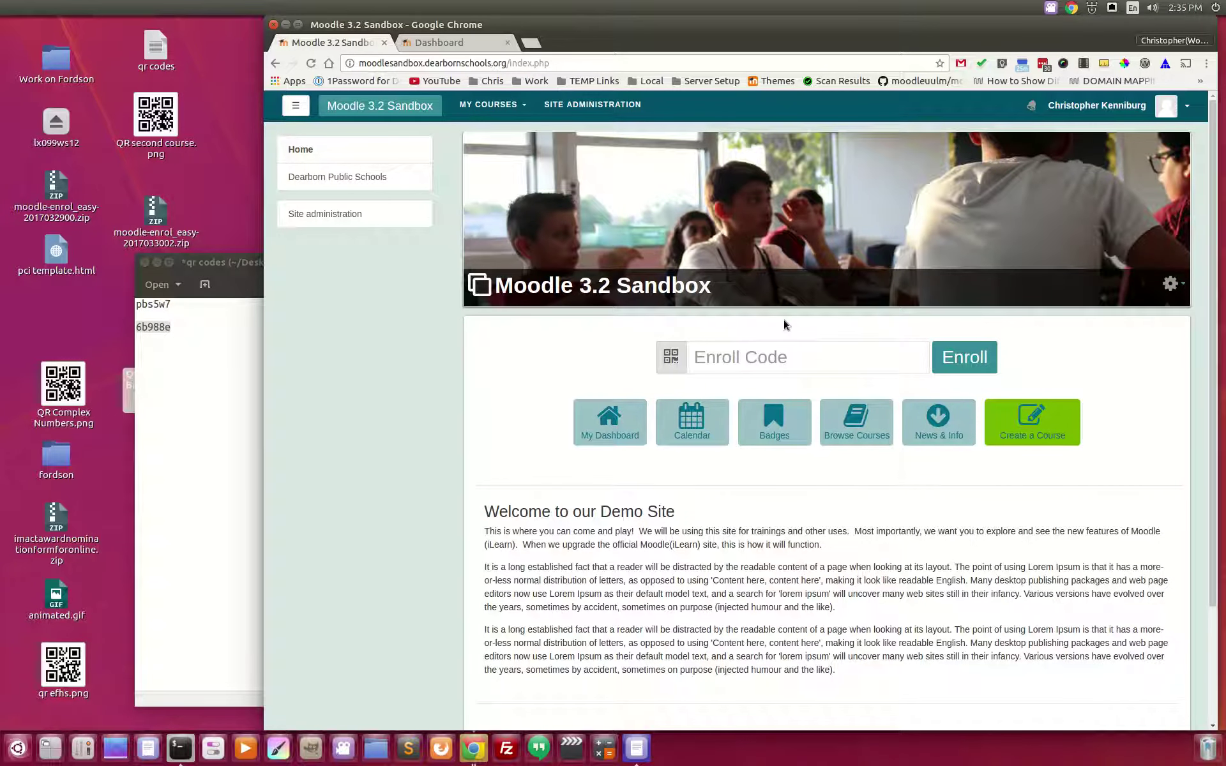
left_click(676, 364)
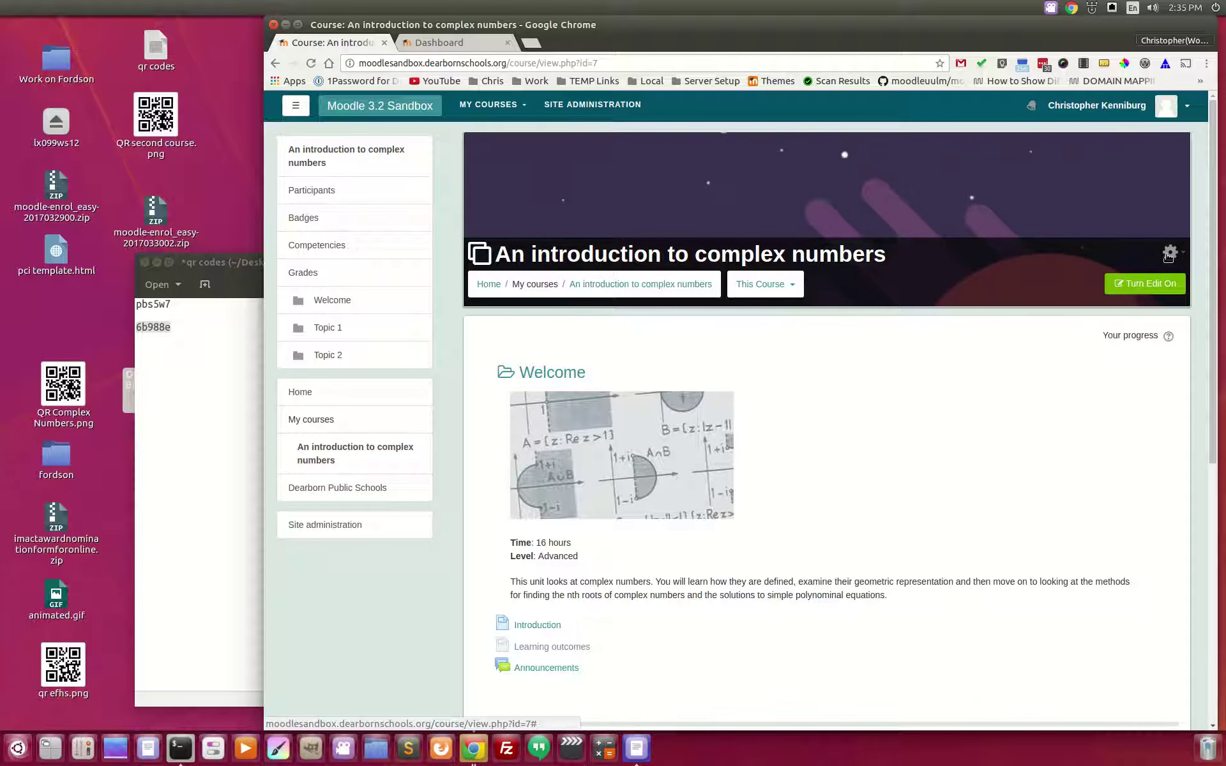
Unenrol again from An introduction to complex numbers via the gear menu and confirm
left_click(1168, 255)
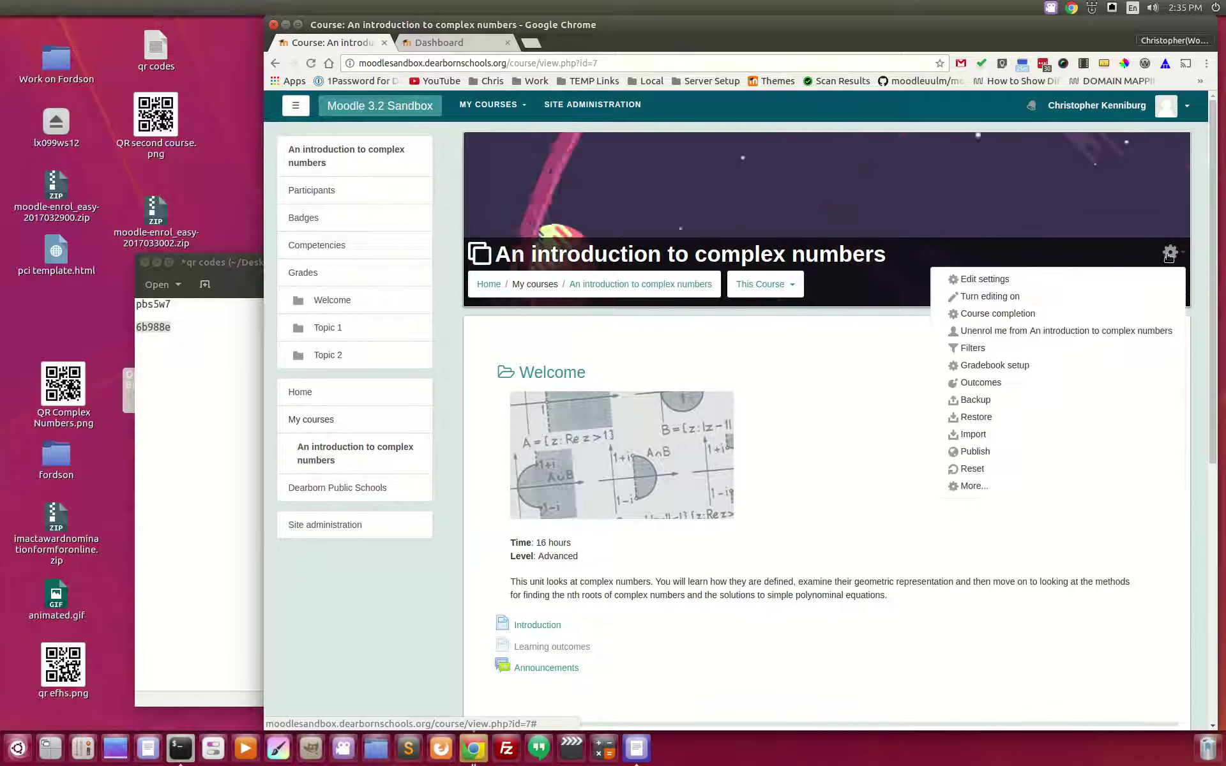
left_click(1080, 329)
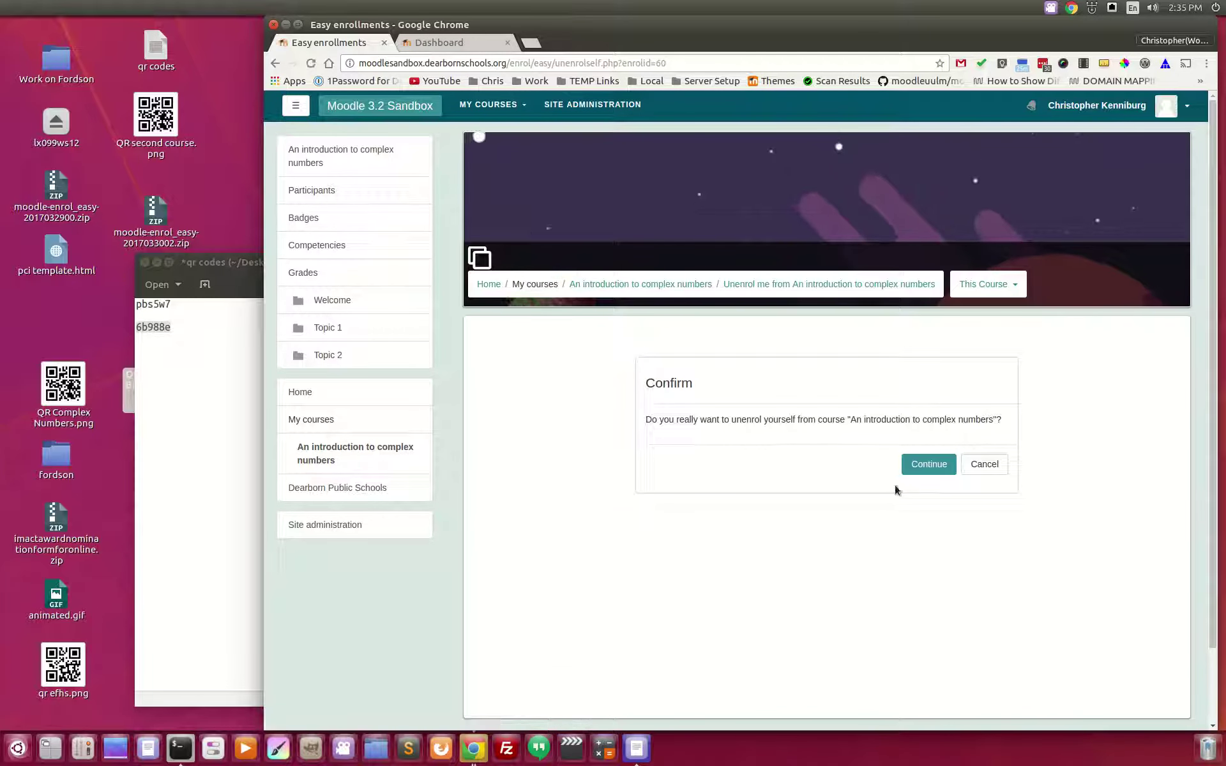
left_click(929, 465)
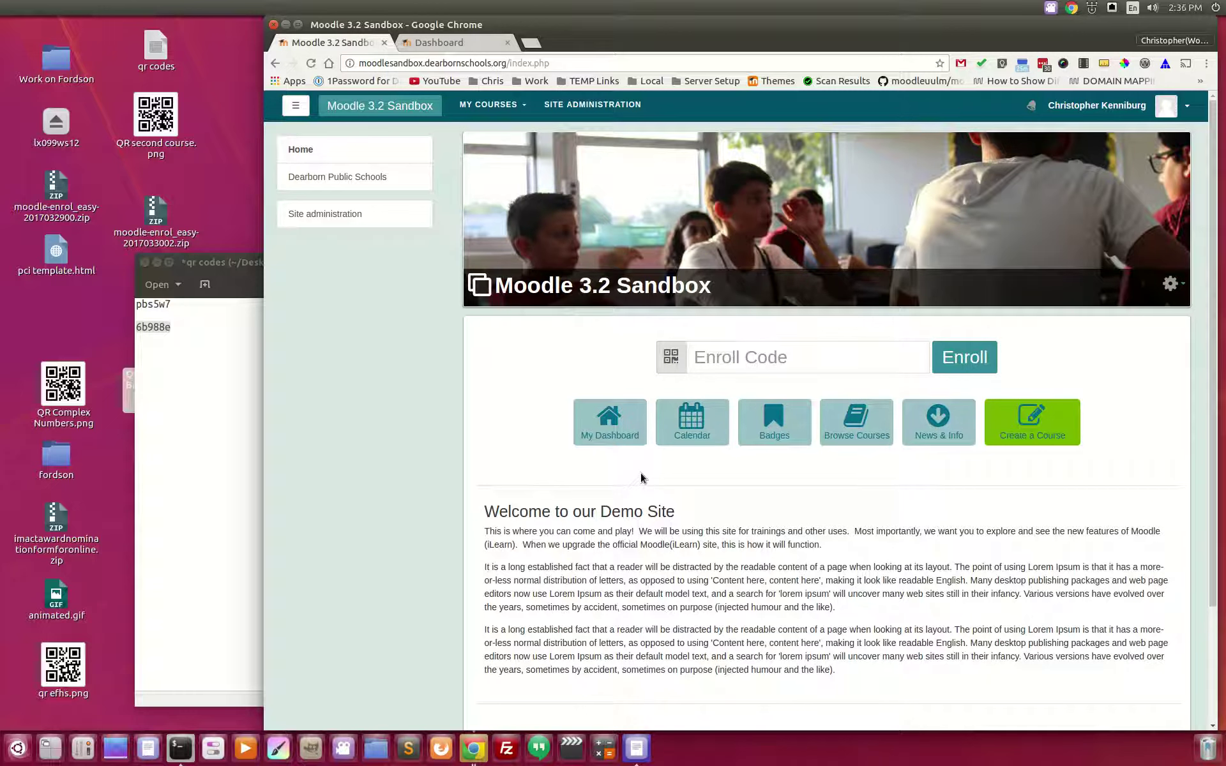
Enrol in Thunderbird Biology 1 Moodle 3.2 Preview by scanning its QR code with the webcam
left_click(672, 355)
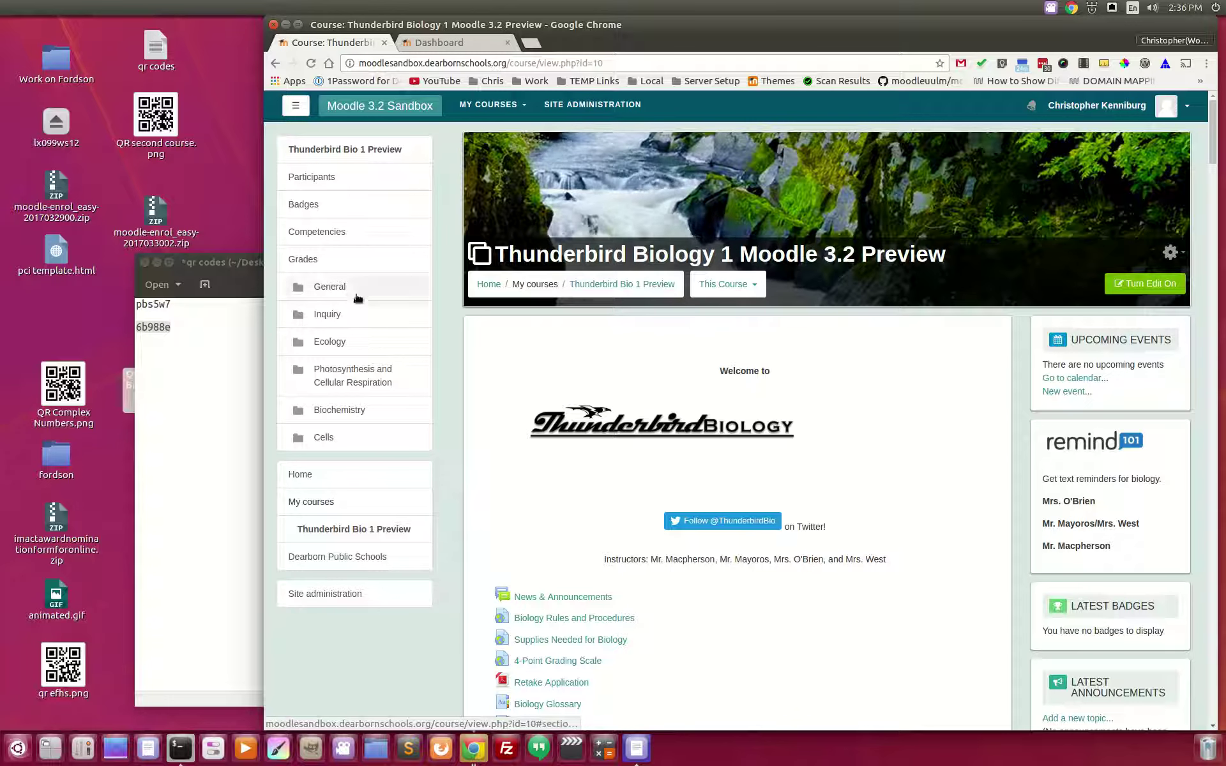
Return to the sandbox front page and scroll to check Thunderbird Bio 1 Preview under My courses
left_click(487, 284)
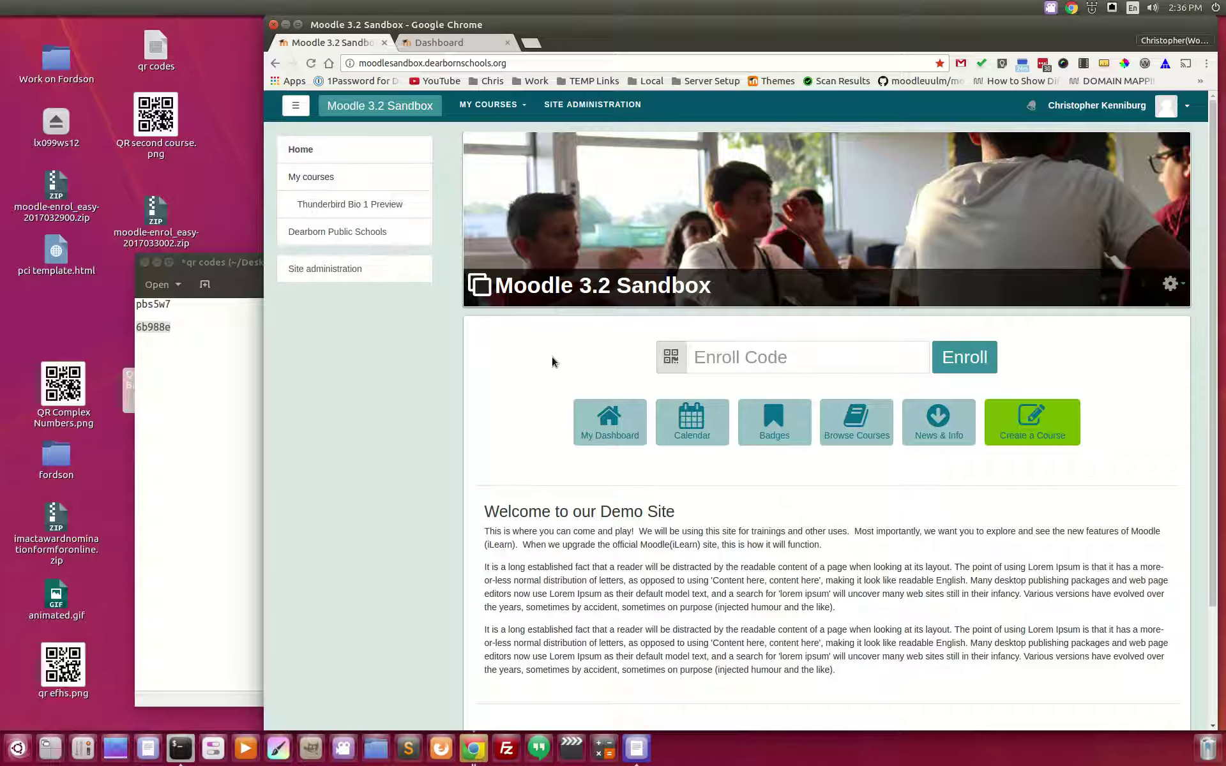
scroll(552, 357, "down", 4)
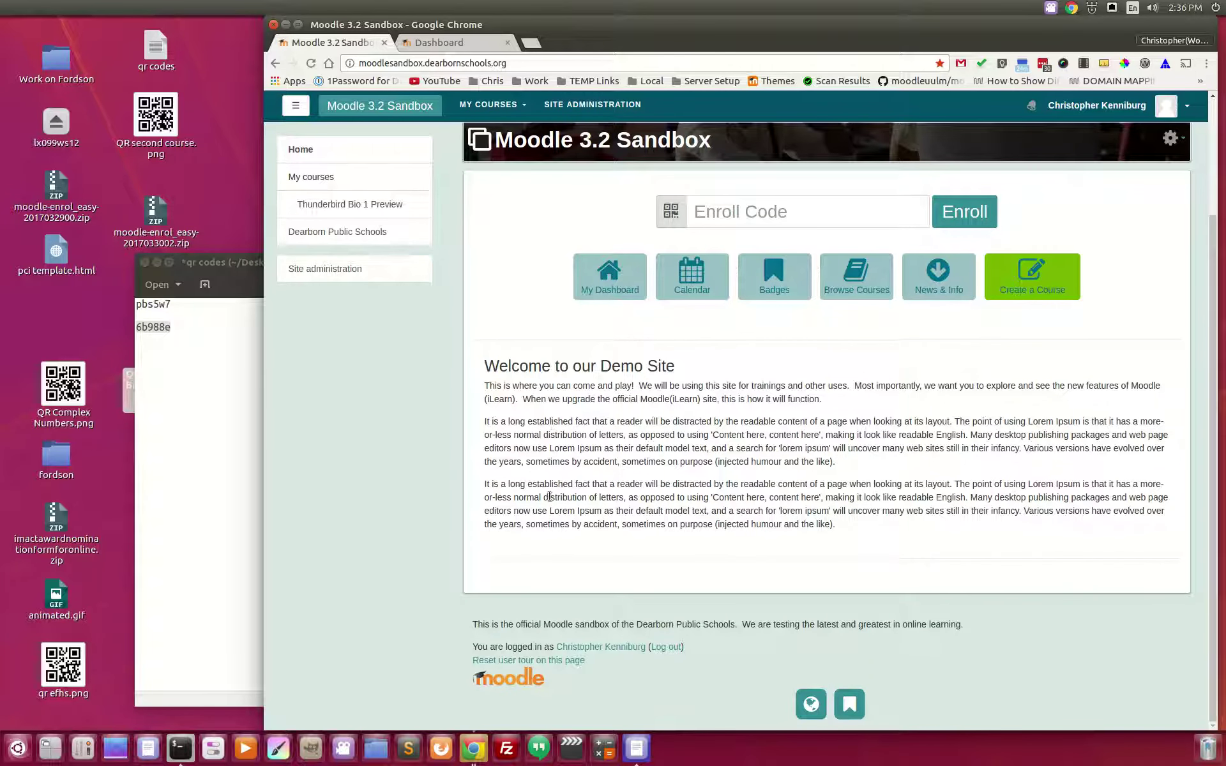
scroll(556, 508, "up", 3)
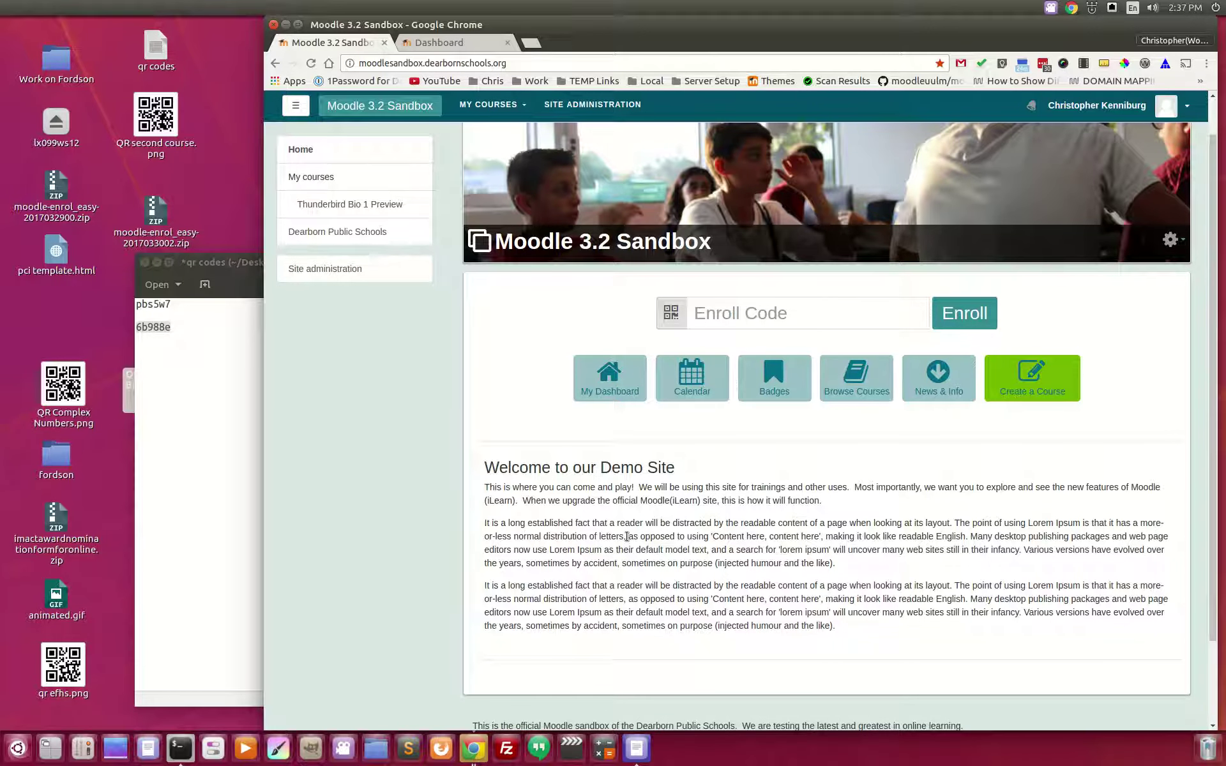
scroll(626, 536, "up", 1)
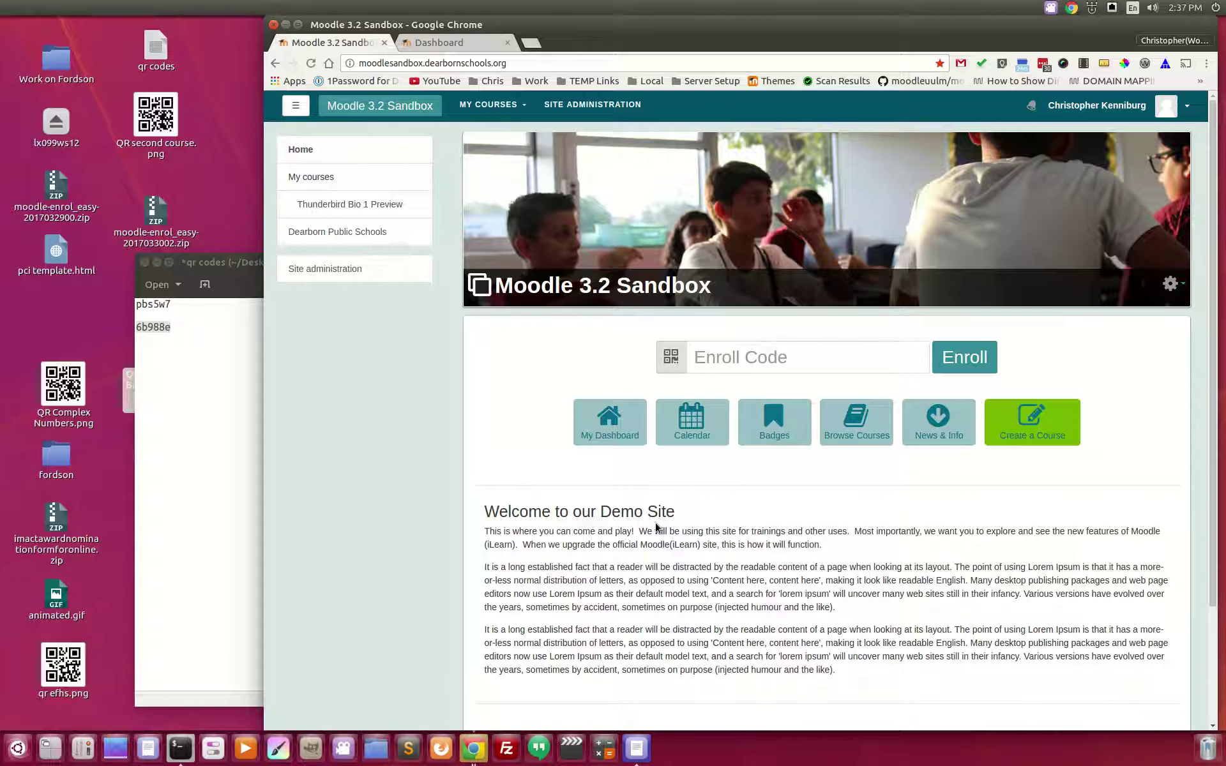